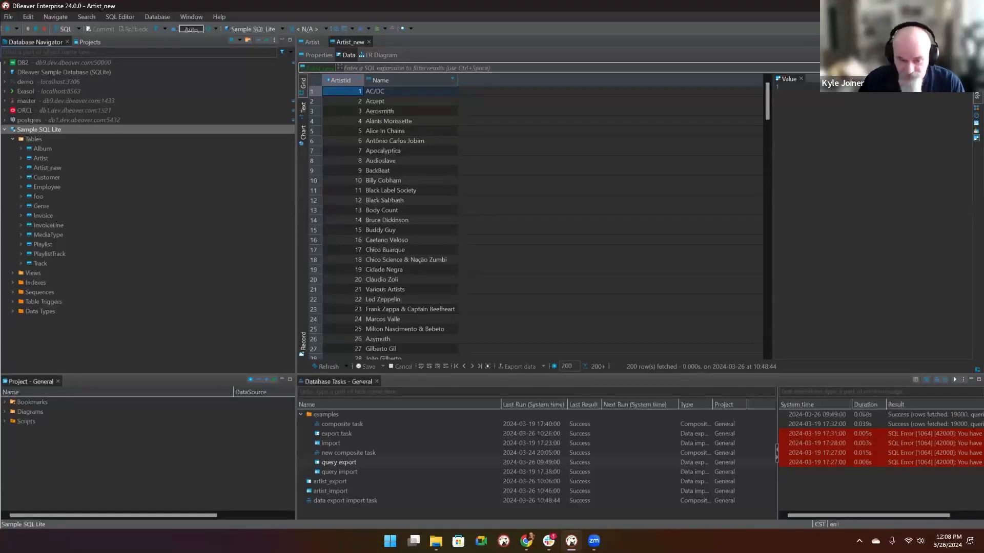
Review the existing "export task" settings for demo.lists from export target through output, and run the task.
double_click(354, 433)
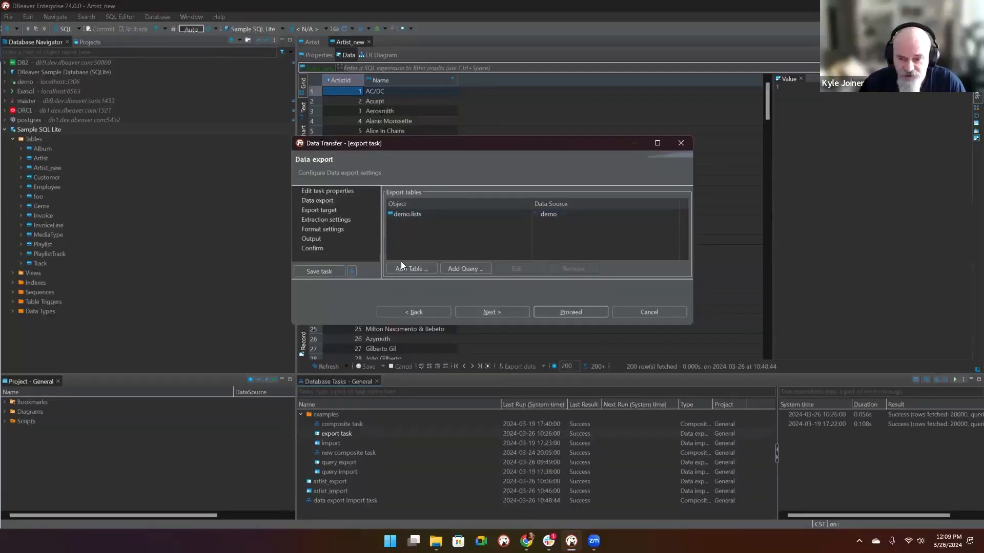
click(502, 310)
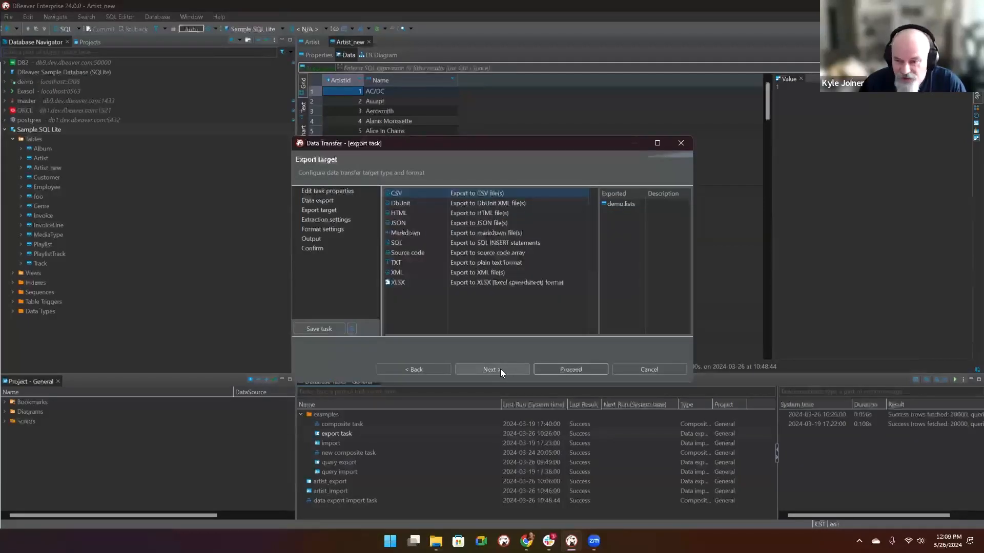
click(500, 366)
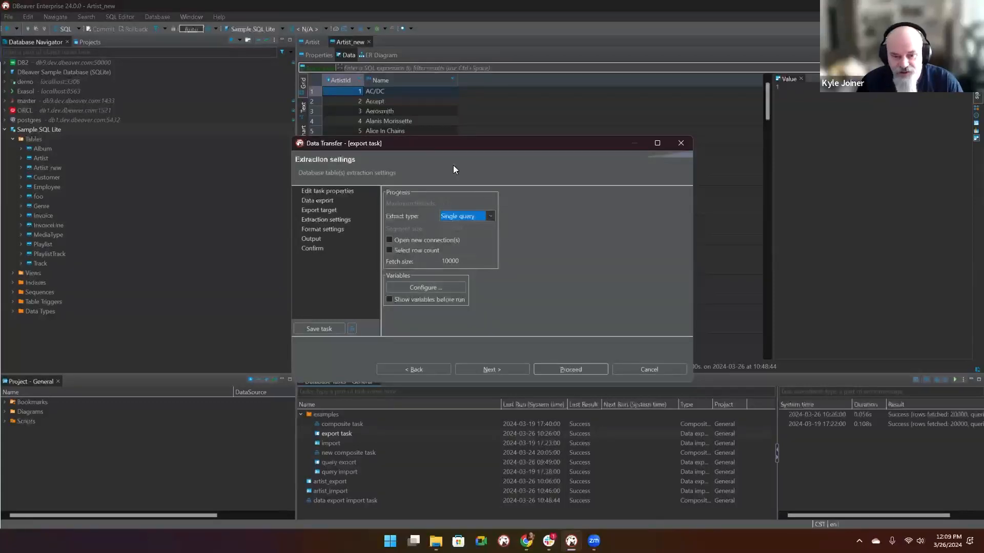
click(481, 367)
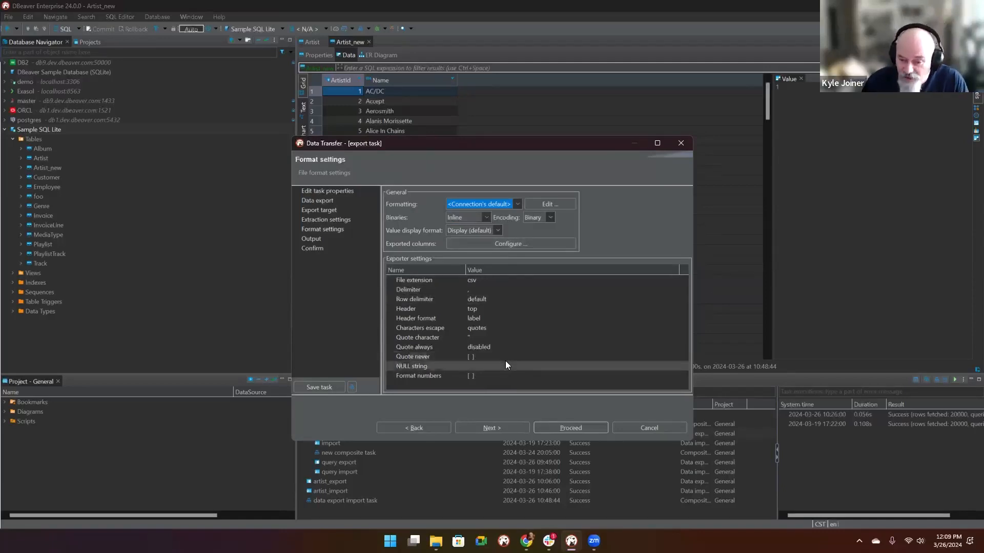
click(493, 429)
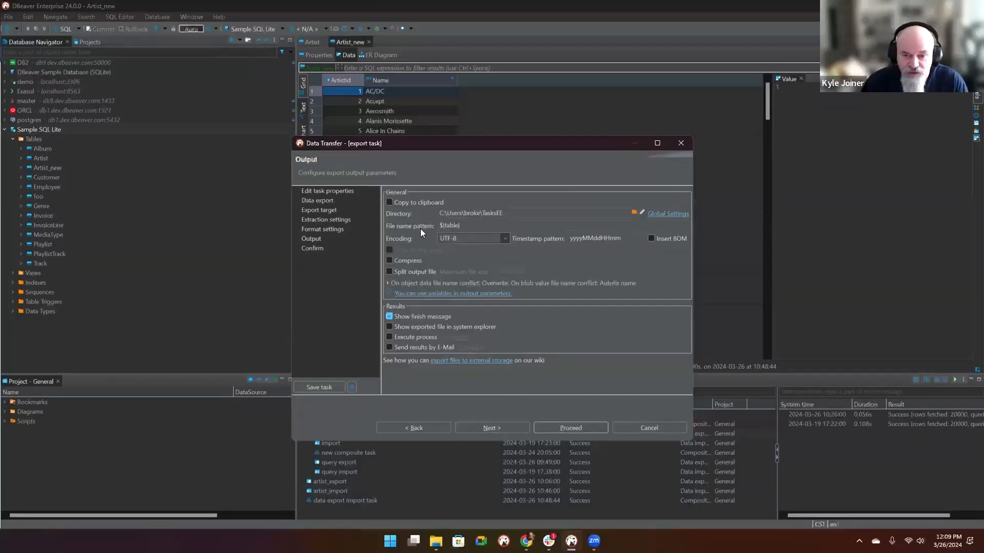
mouse_move(456, 224)
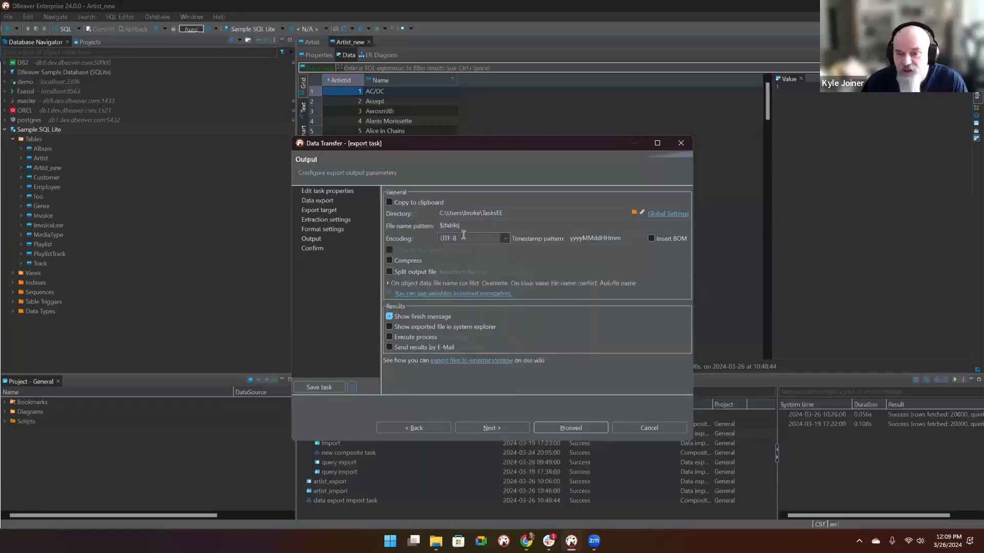
mouse_move(522, 210)
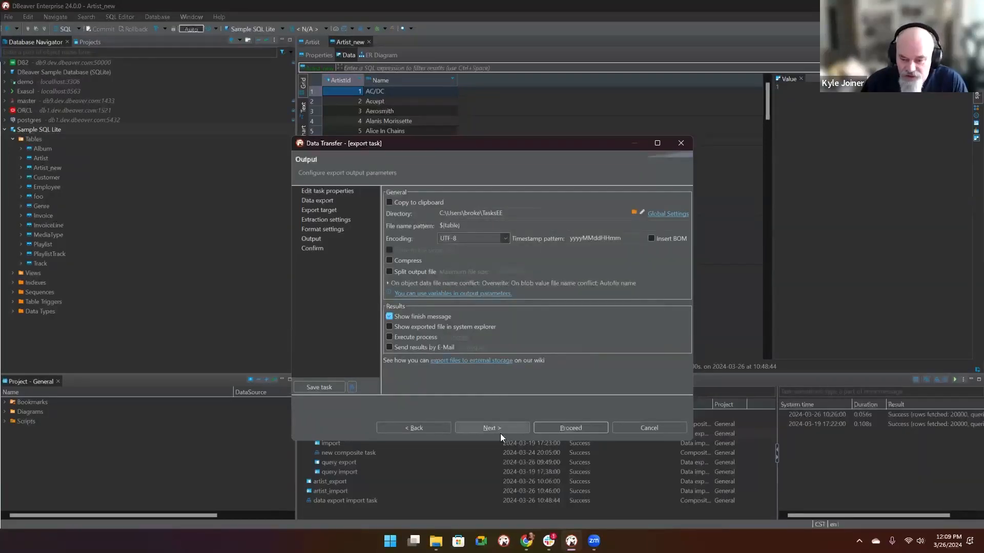
click(554, 427)
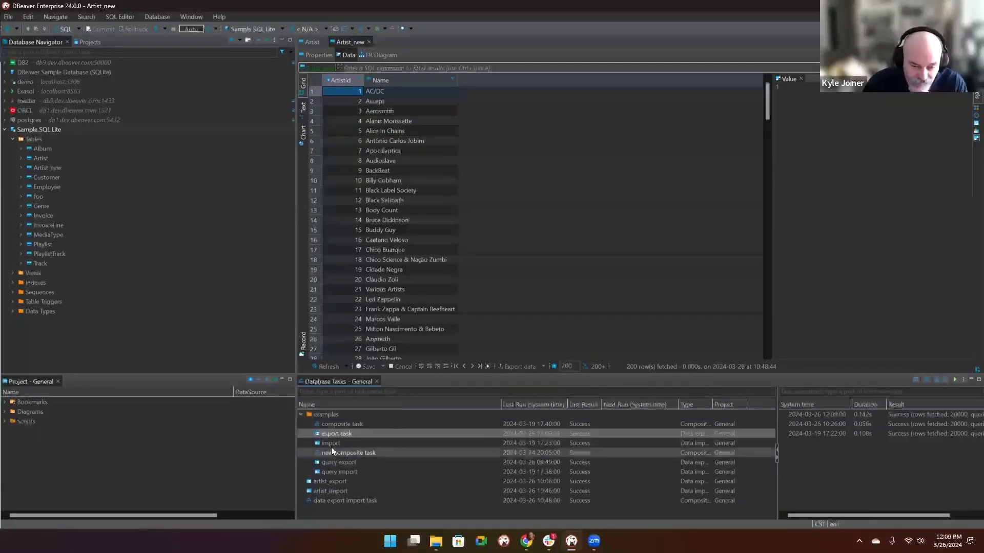
Review the existing "import" task's CSV source and importer settings using the lists file as input, and close without saving.
click(331, 444)
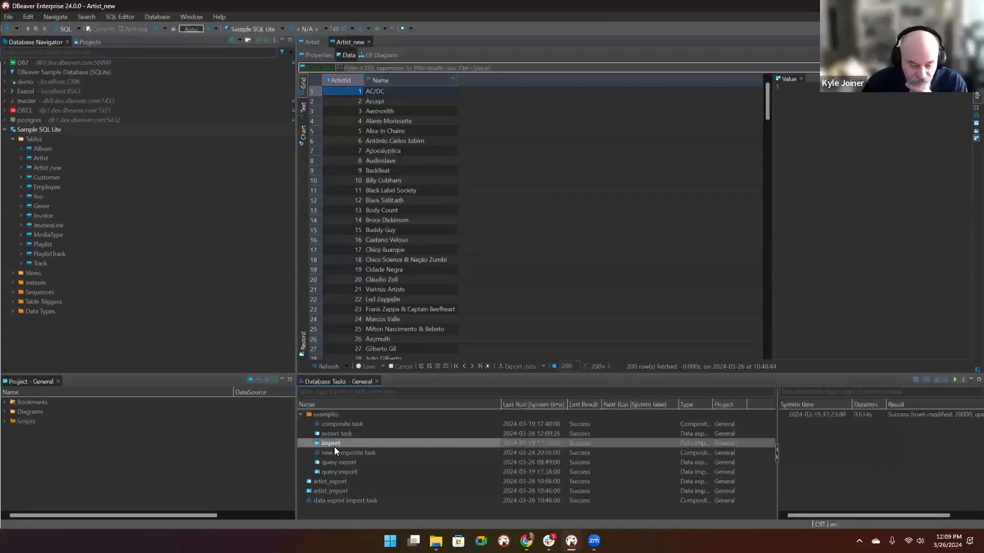
right_click(334, 446)
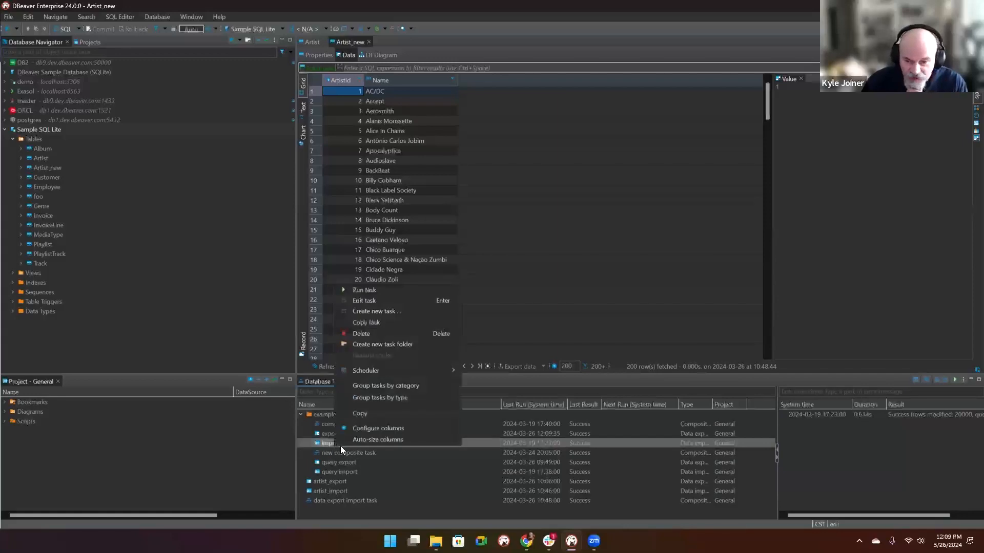
click(364, 299)
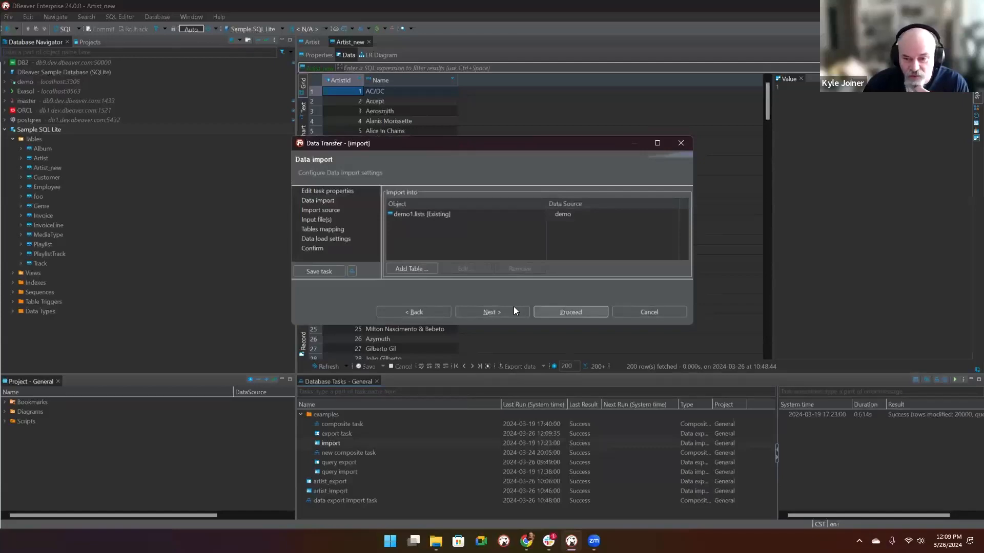
click(488, 311)
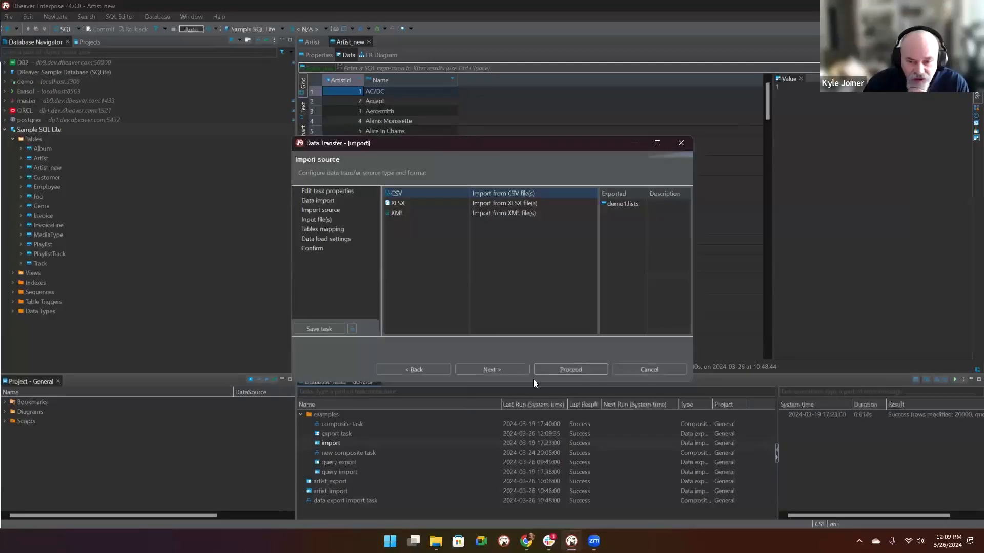
click(490, 370)
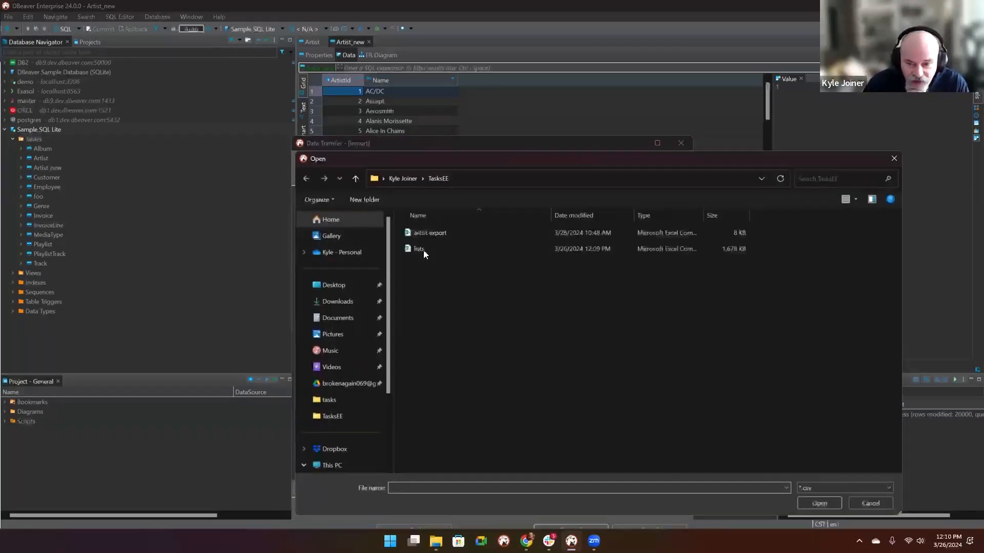
click(420, 249)
click(823, 502)
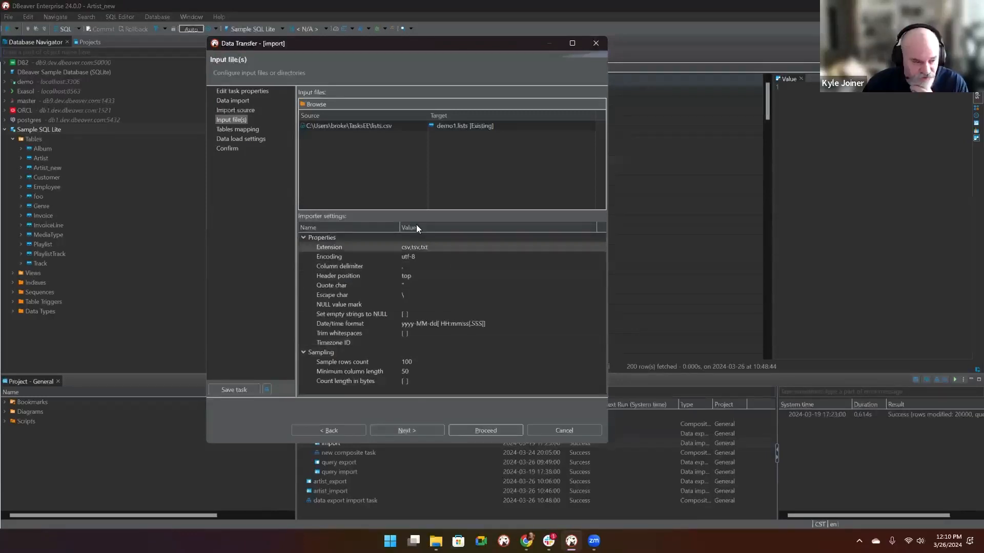
click(559, 429)
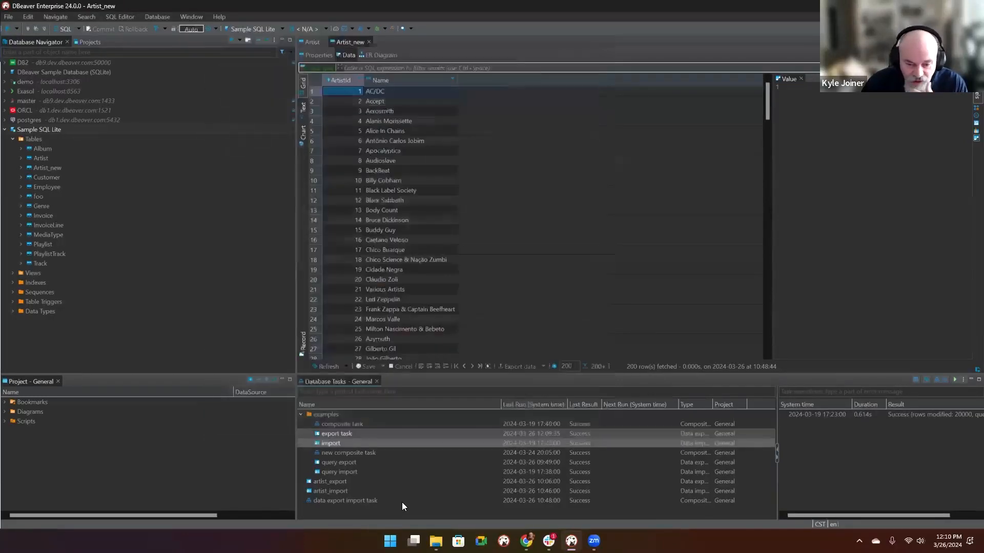
Examine the task types offered for a new database task, from the common ones to the SQL Server tools, and cancel.
right_click(361, 515)
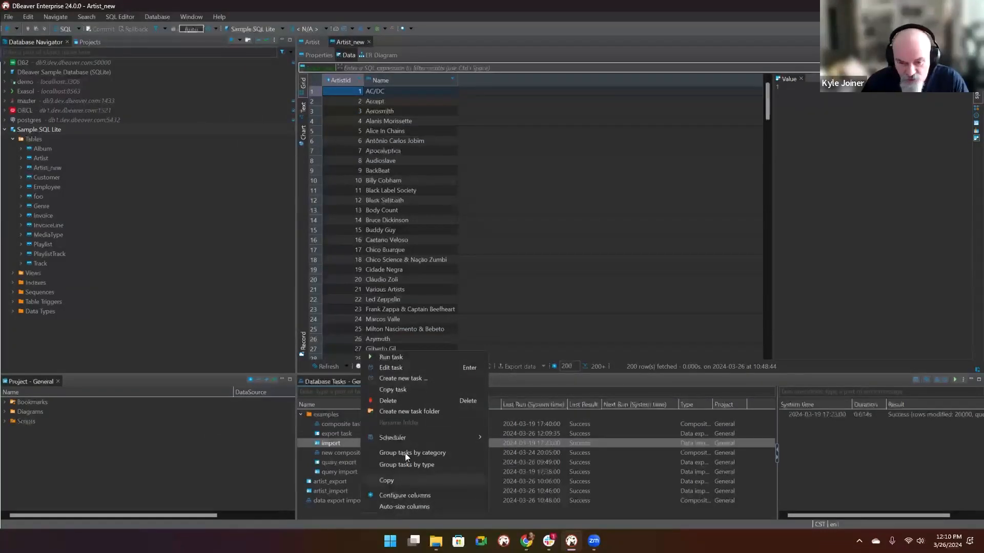
click(403, 379)
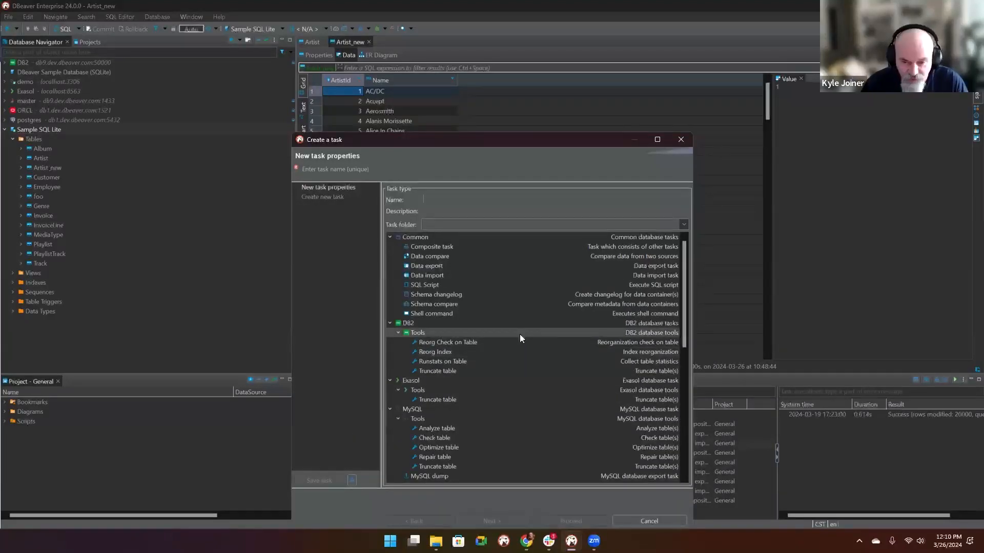
scroll(520, 338, down, 3)
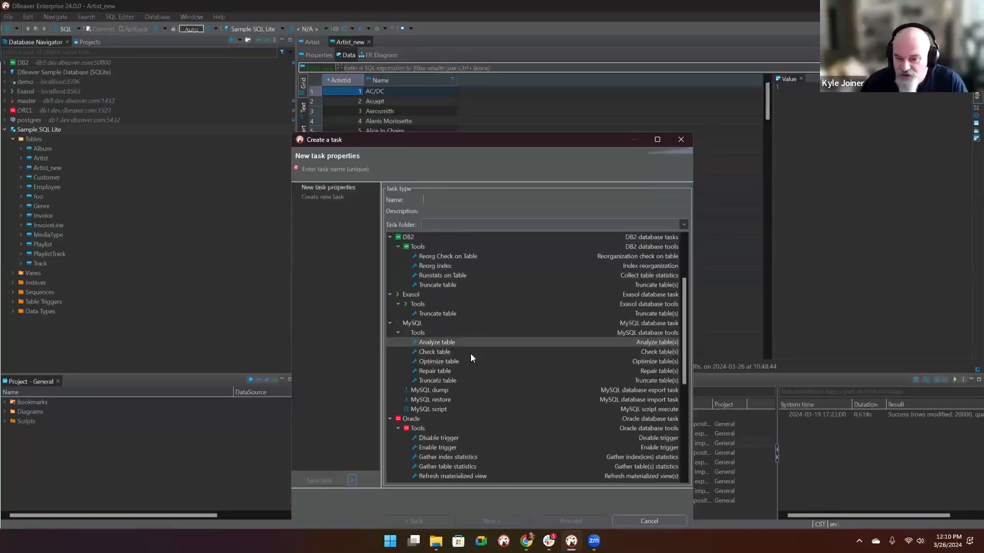
scroll(486, 390, down, 1)
scroll(498, 370, down, 4)
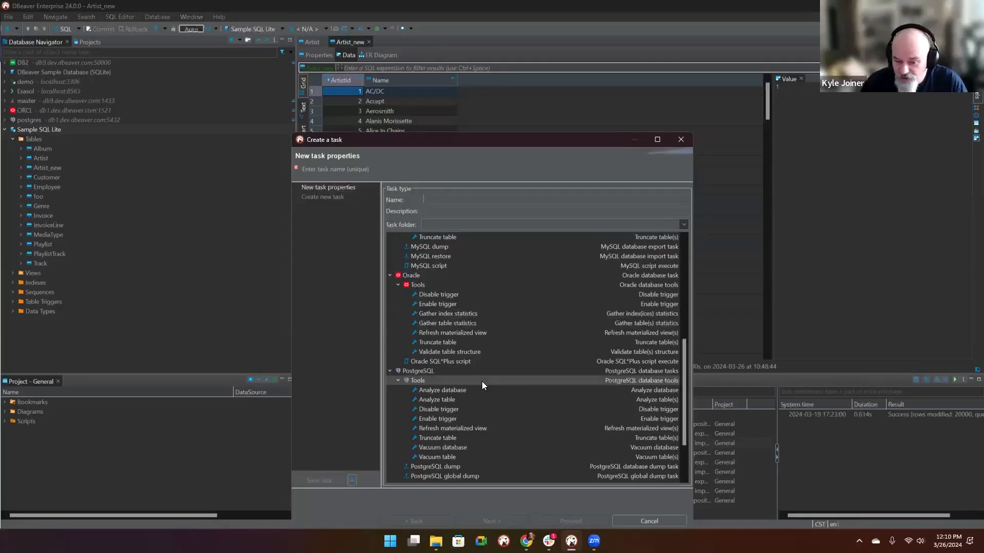
scroll(482, 382, down, 2)
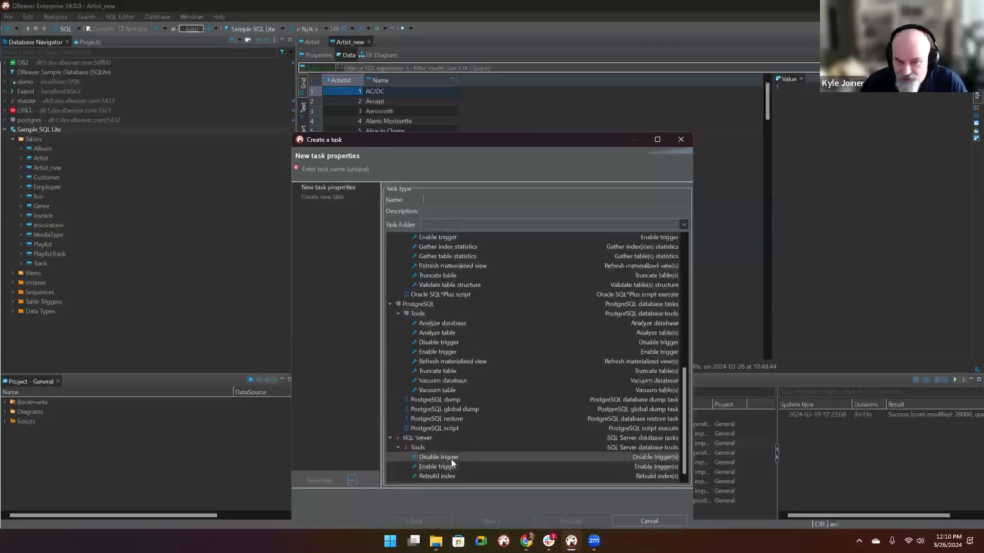
drag(464, 141, 418, 43)
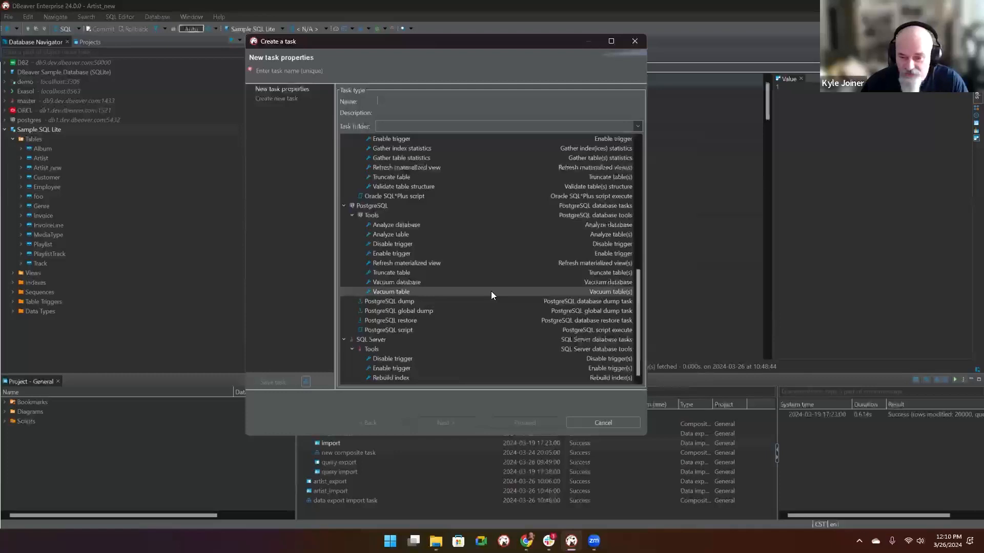
click(610, 421)
right_click(338, 464)
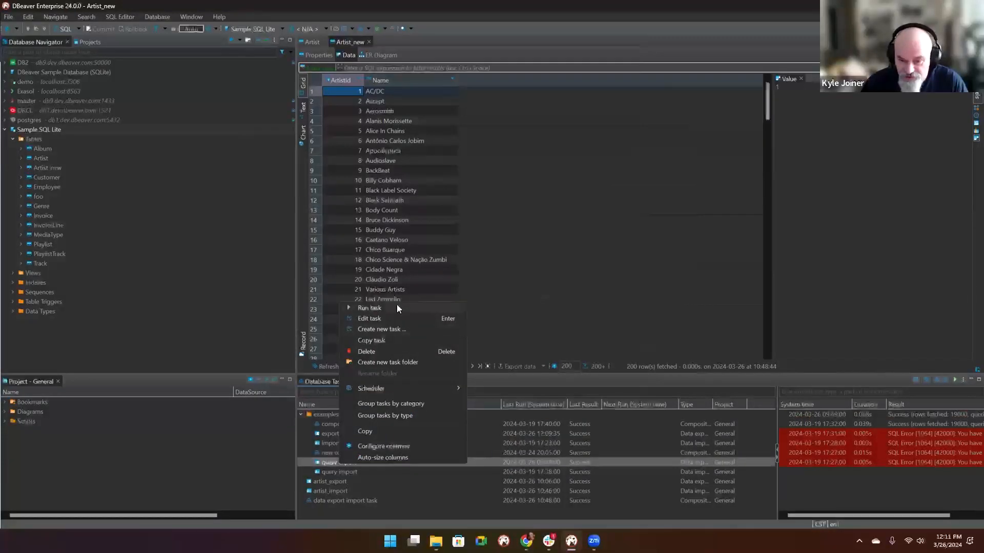
click(369, 308)
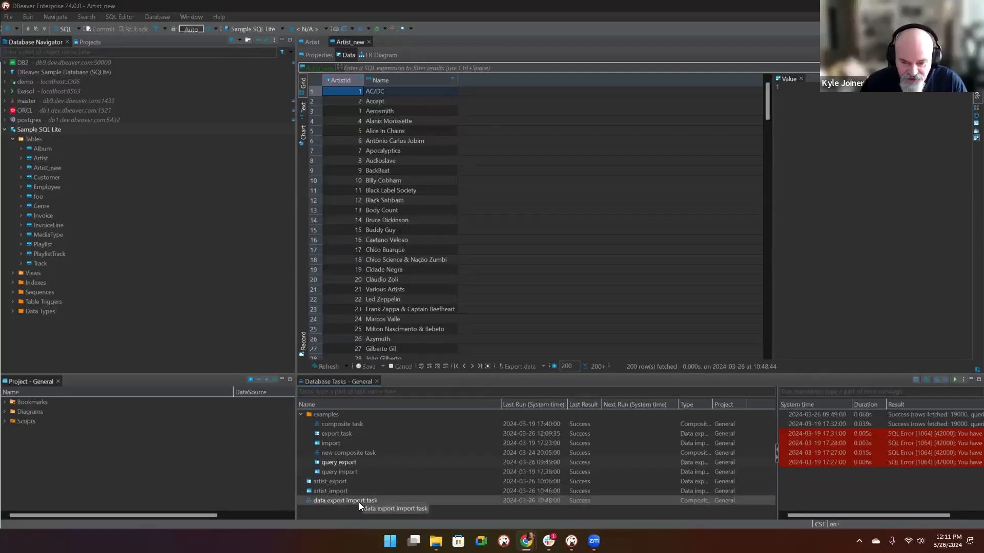
click(522, 461)
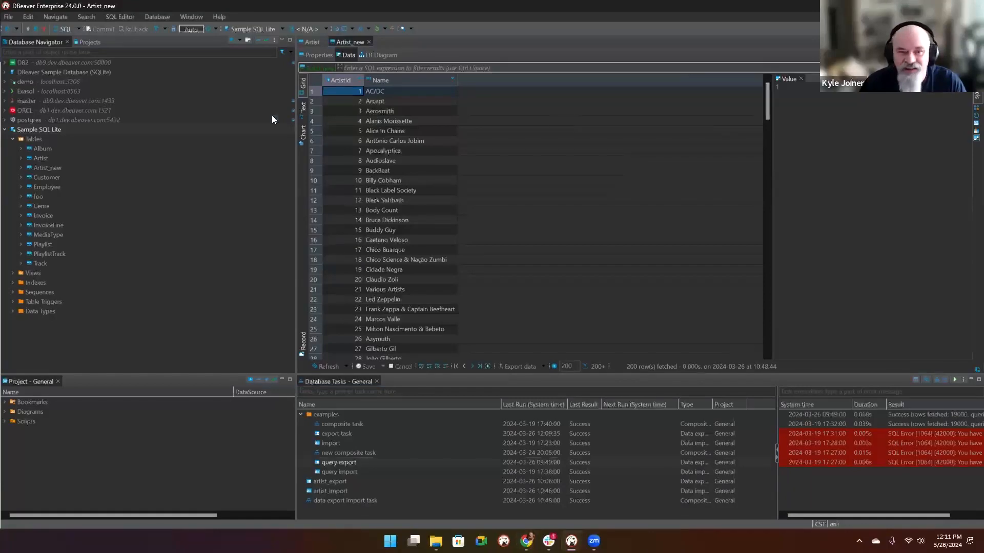
Try to create the DBeaver sample database.
click(215, 17)
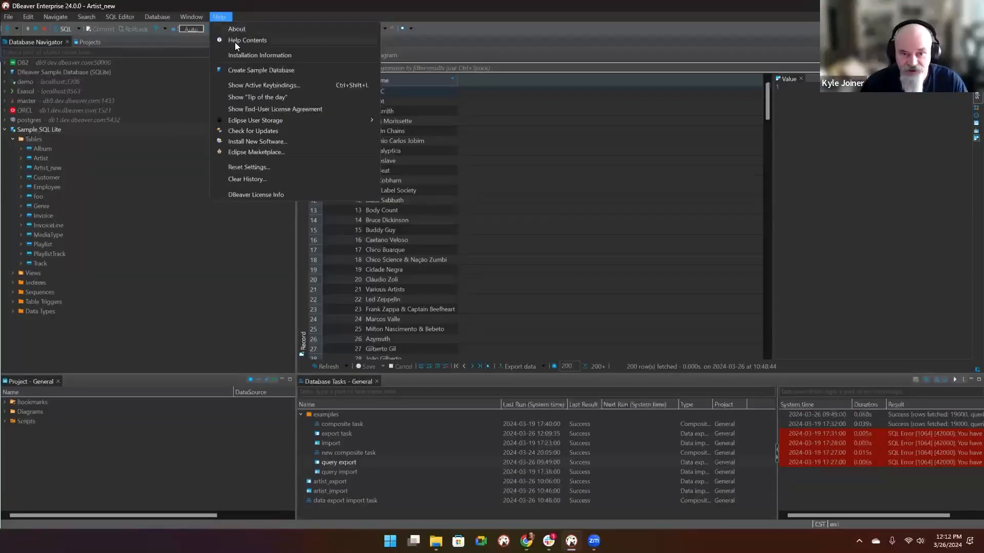
click(259, 72)
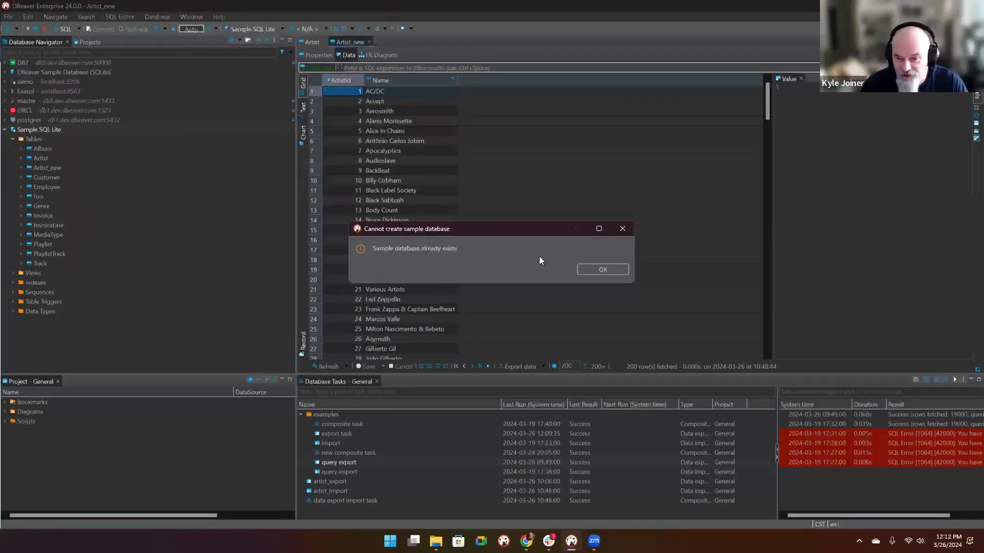
click(595, 269)
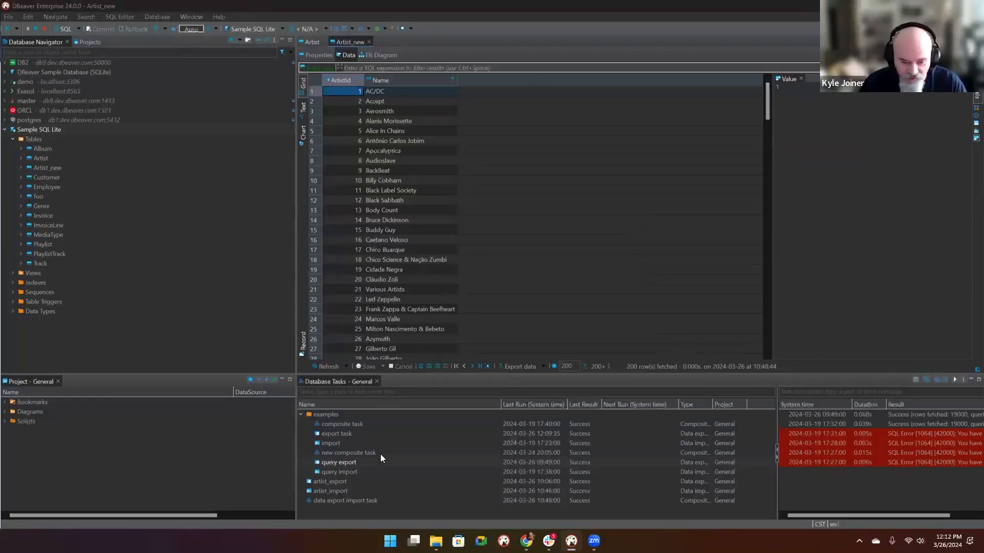
Start a new database task named "demo export task" of type Data export and continue to its export tables.
right_click(329, 511)
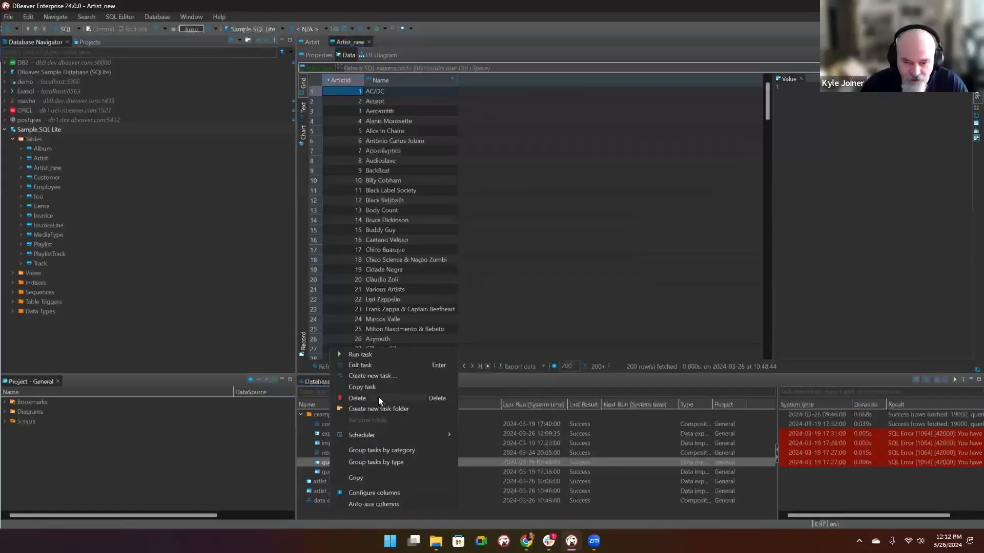
click(376, 377)
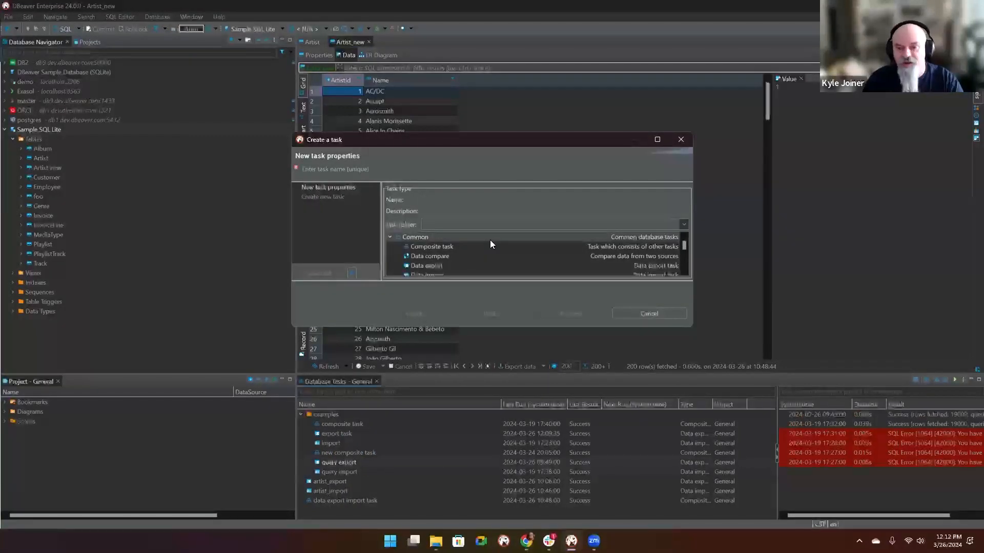
text(demo expo)
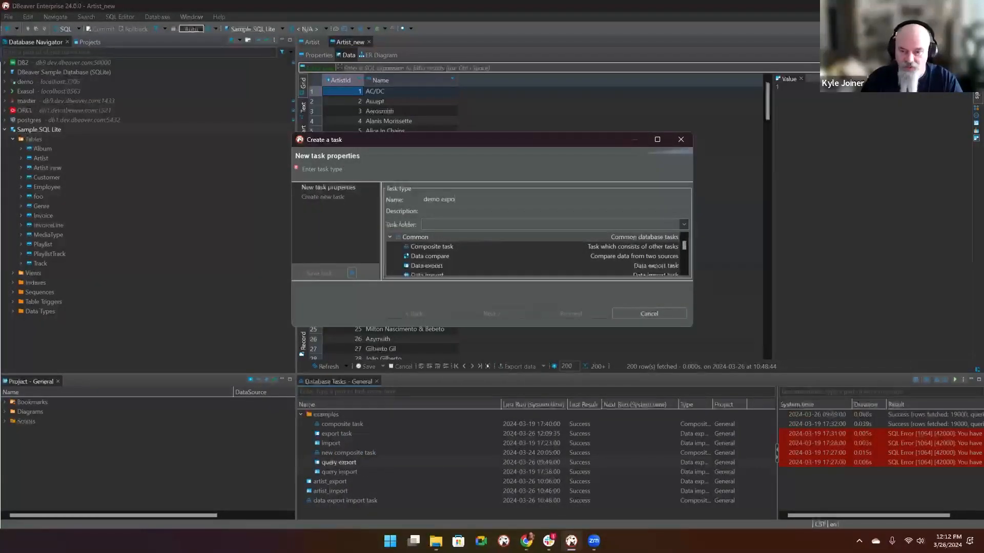
text(rt task)
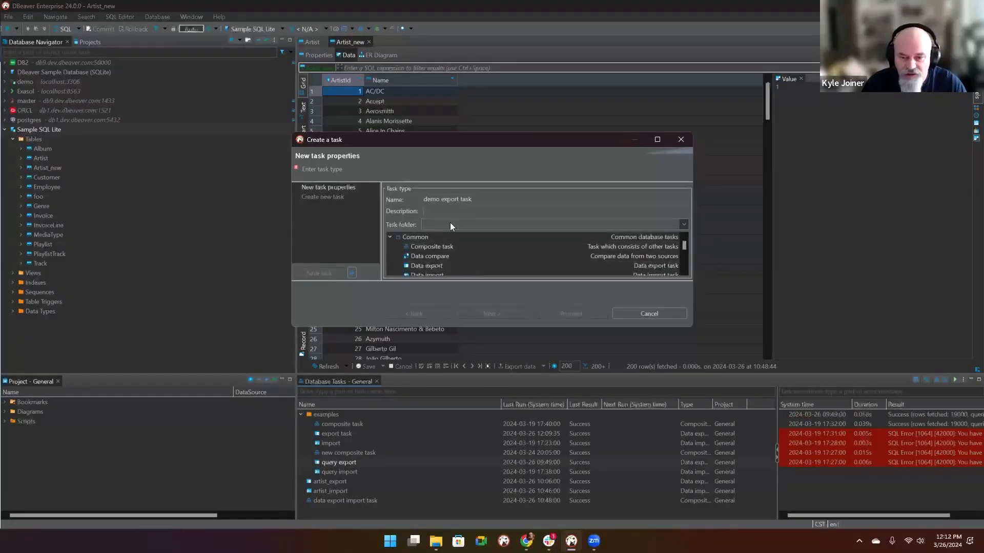
click(435, 262)
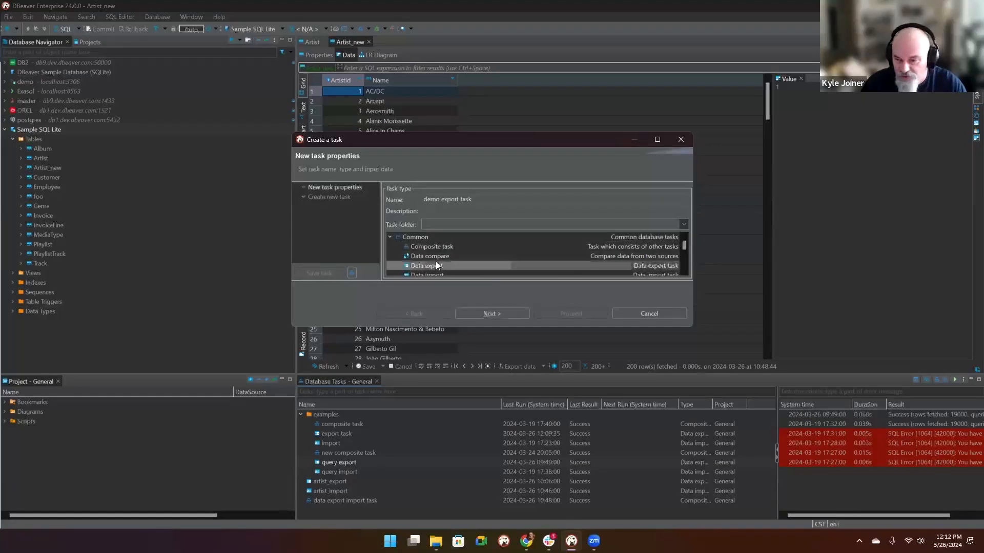
drag(414, 328, 444, 414)
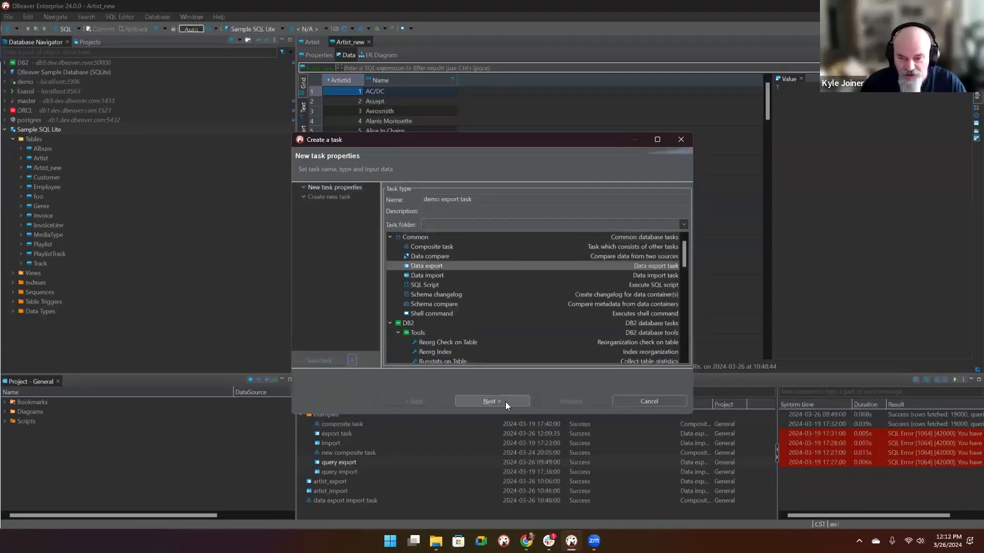
click(490, 402)
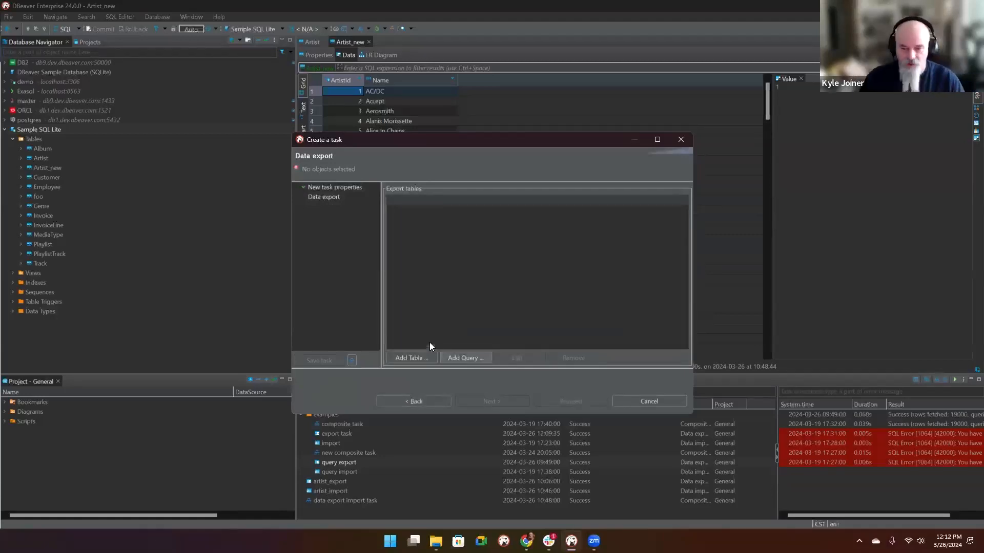
Add the Artist table from Sample SQL Lite as the export source and continue to the export target.
click(413, 357)
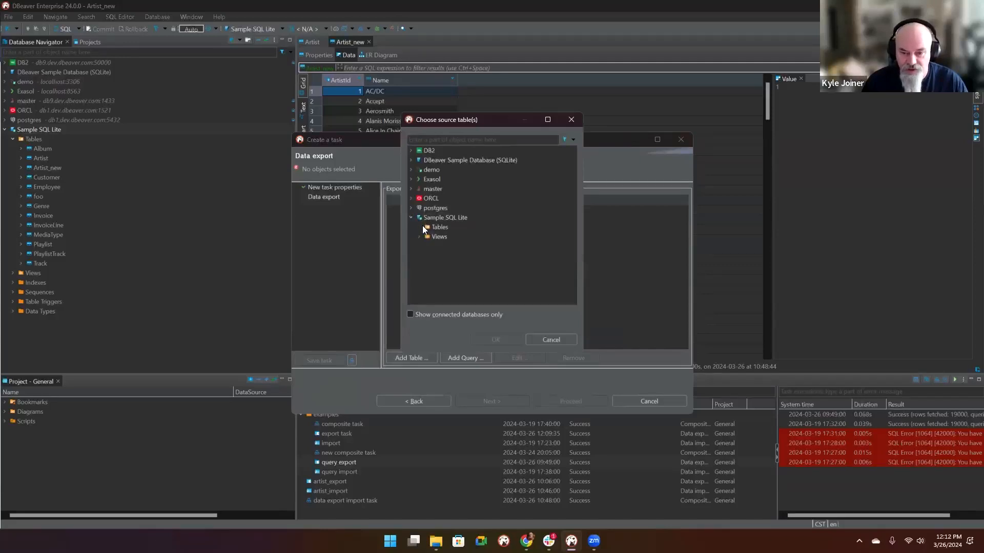
click(419, 225)
click(439, 188)
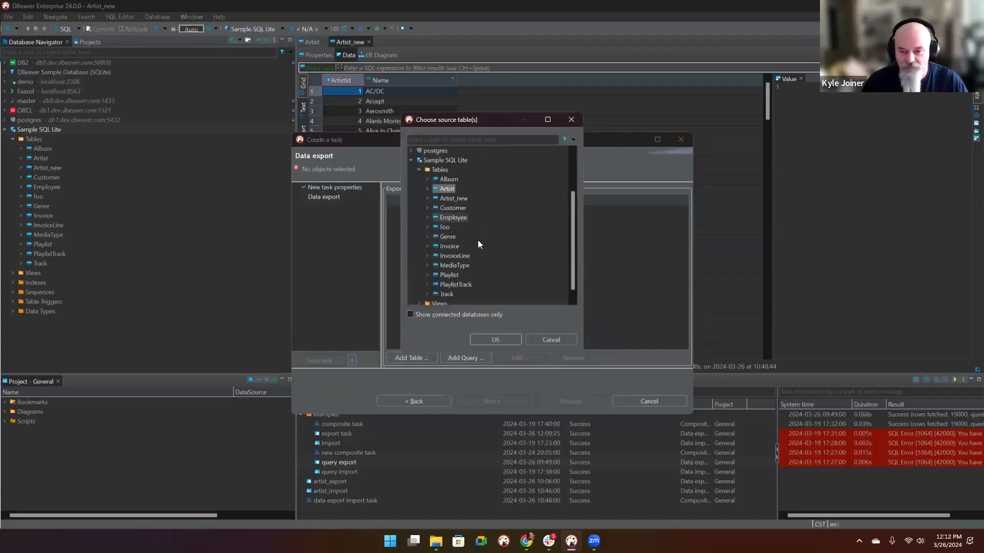
click(487, 342)
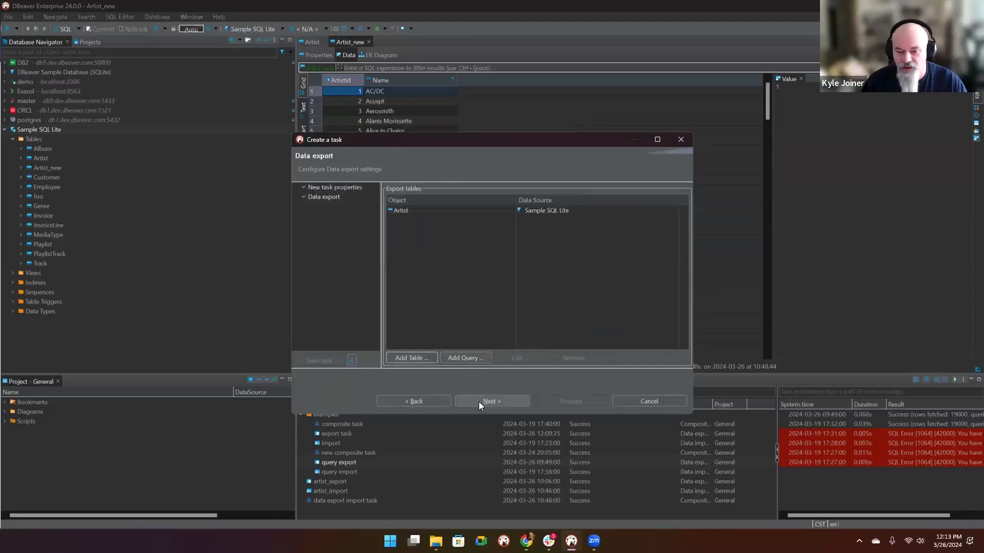
click(478, 402)
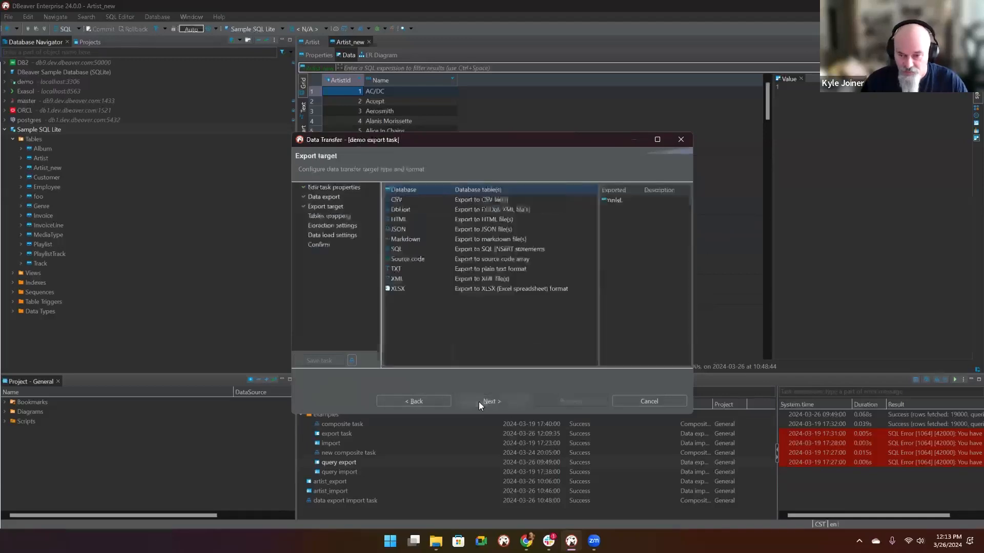
Choose CSV as the export target and accept the default extraction and format settings to reach the output settings.
click(408, 199)
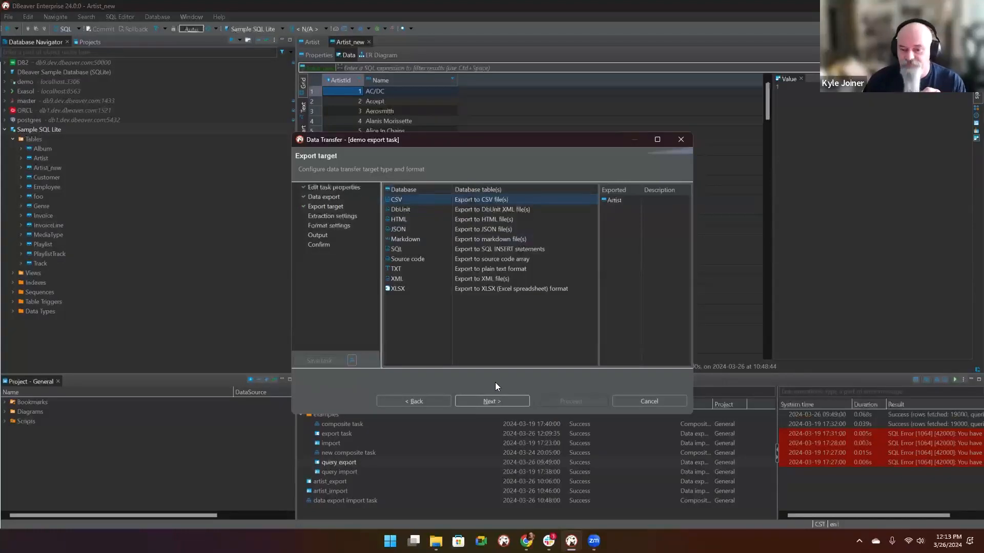
click(487, 403)
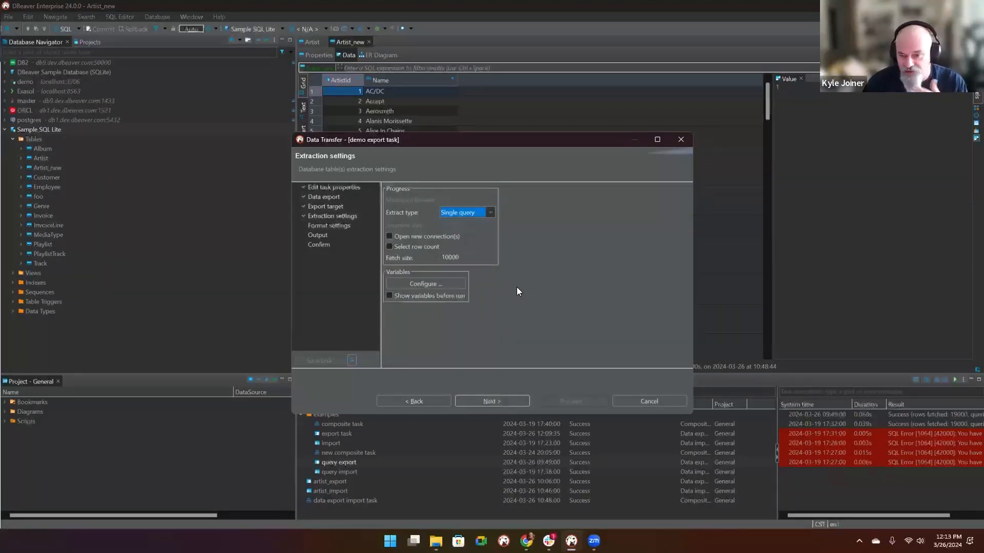
click(504, 401)
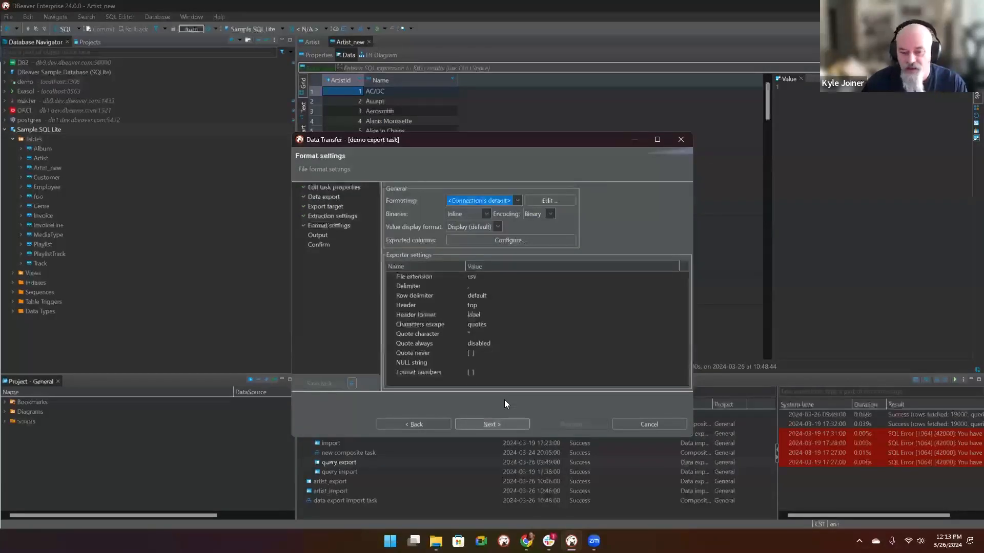
click(485, 424)
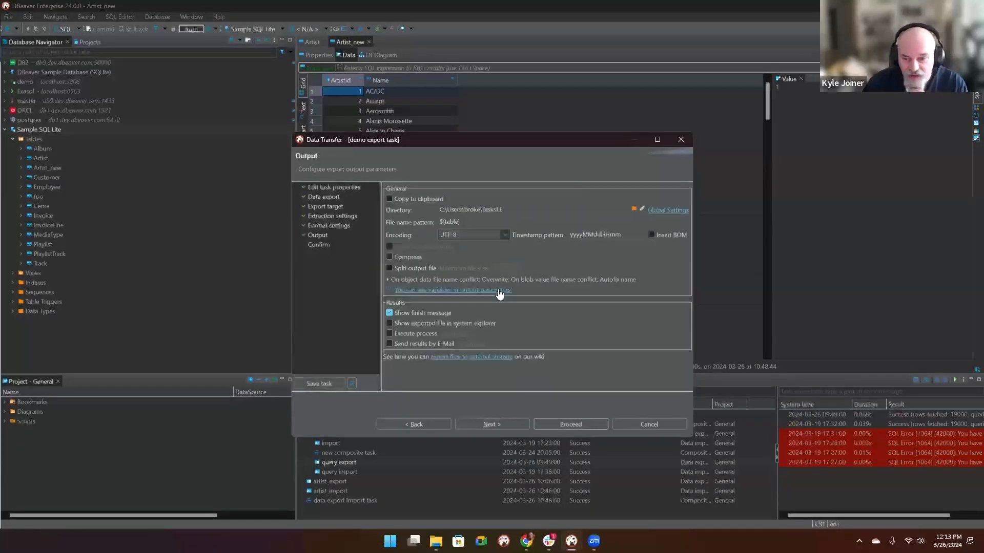
Set the output file name pattern to artist_out and expand the file name conflict behavior settings.
double_click(467, 220)
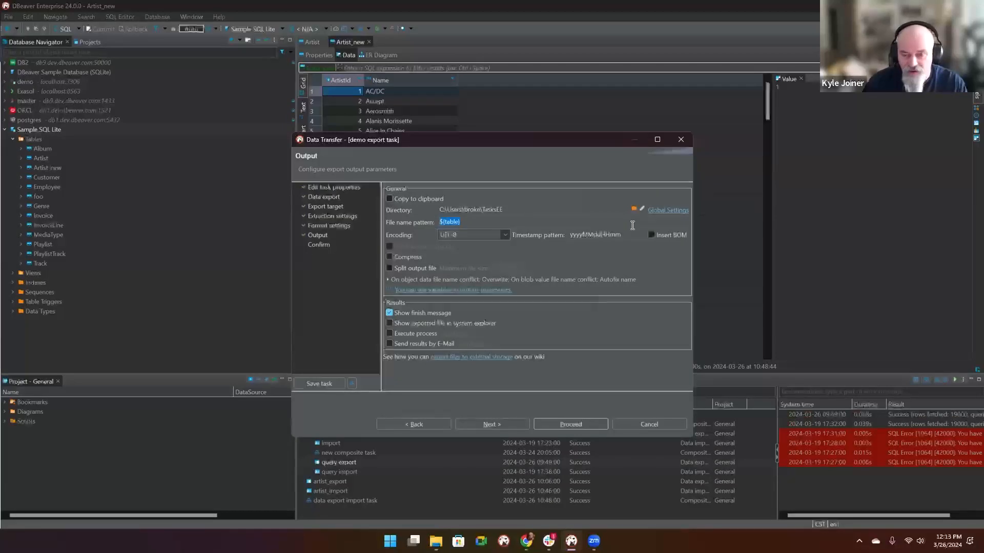
text(f)
text(rti)
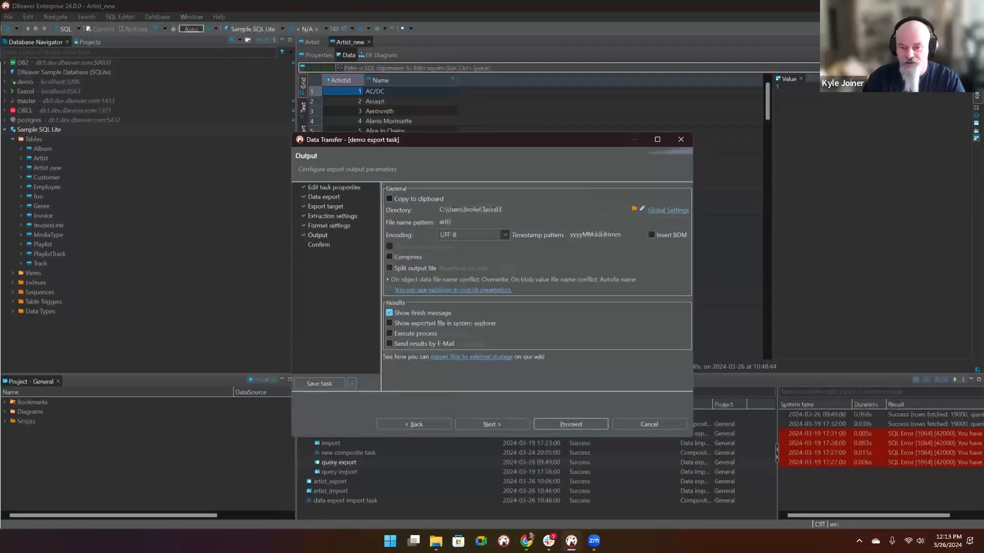
text(st_out)
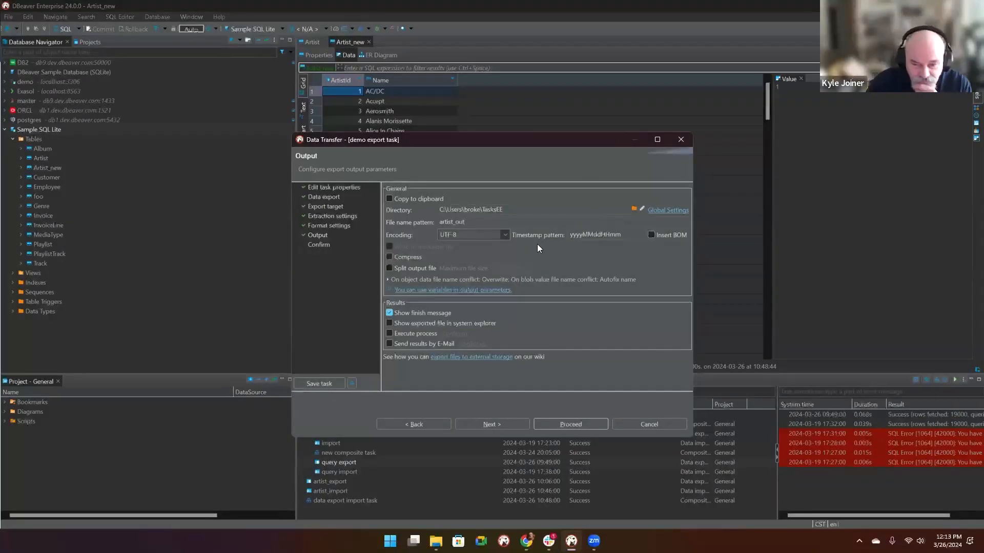
click(387, 280)
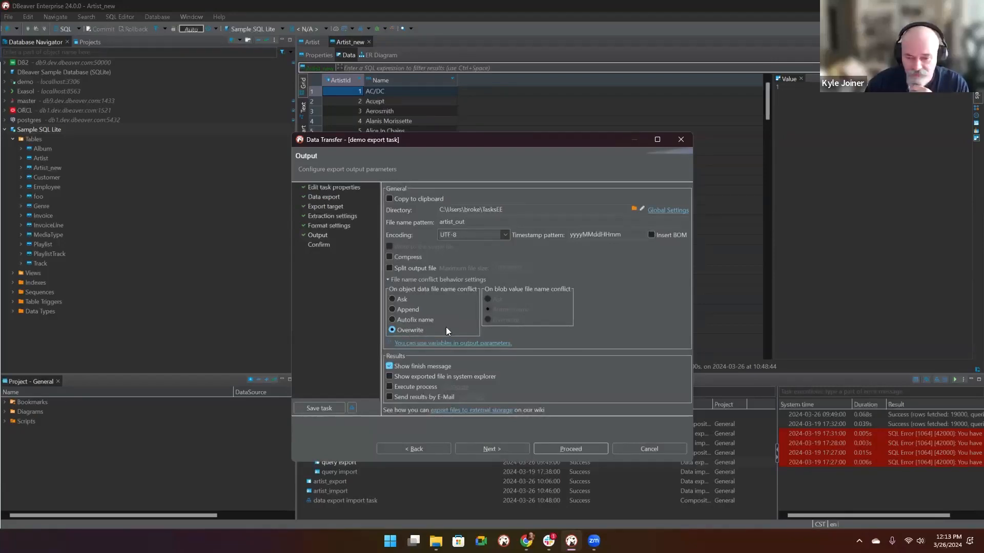
Confirm and run the export task, and check the TasksEE folder for the artist_out file.
click(501, 449)
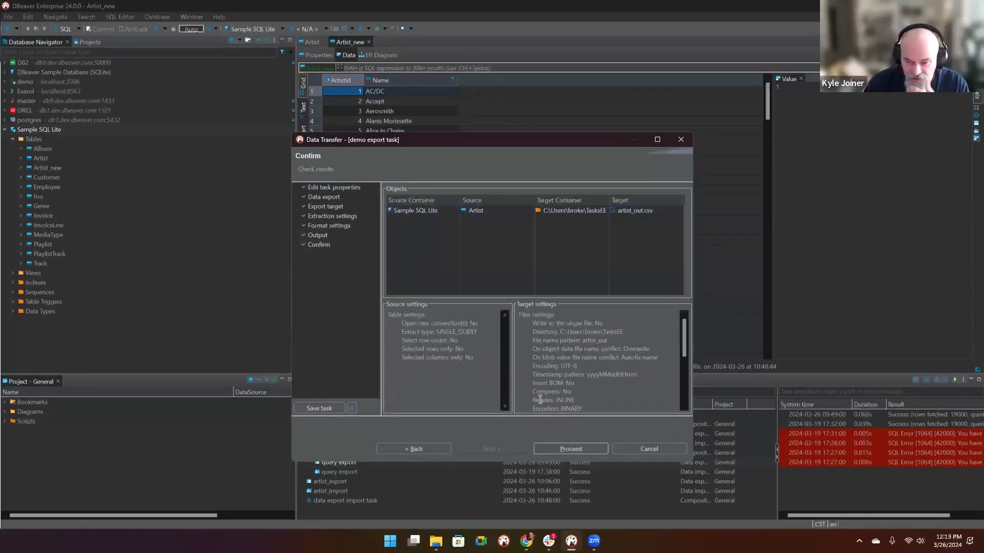
click(555, 448)
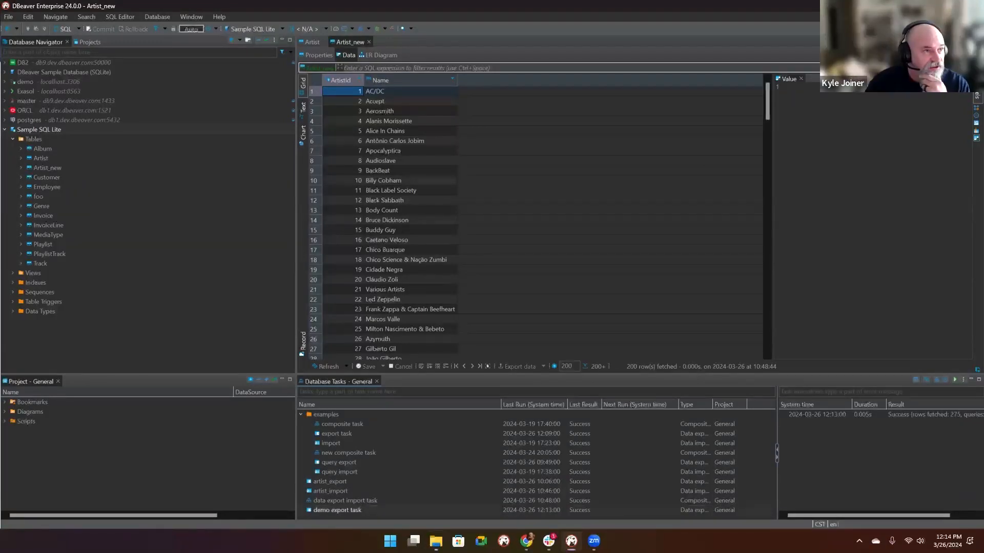
key(alt+Tab)
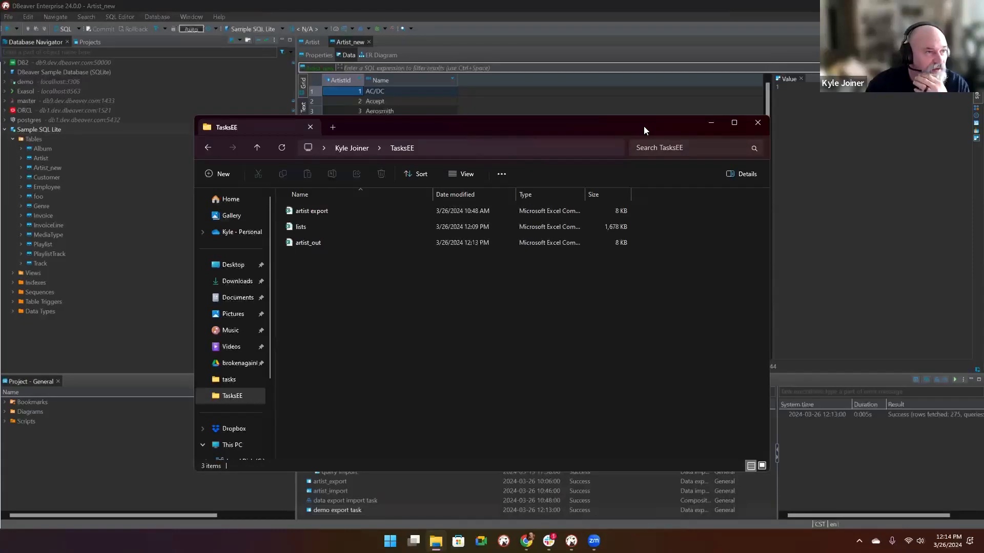
click(710, 123)
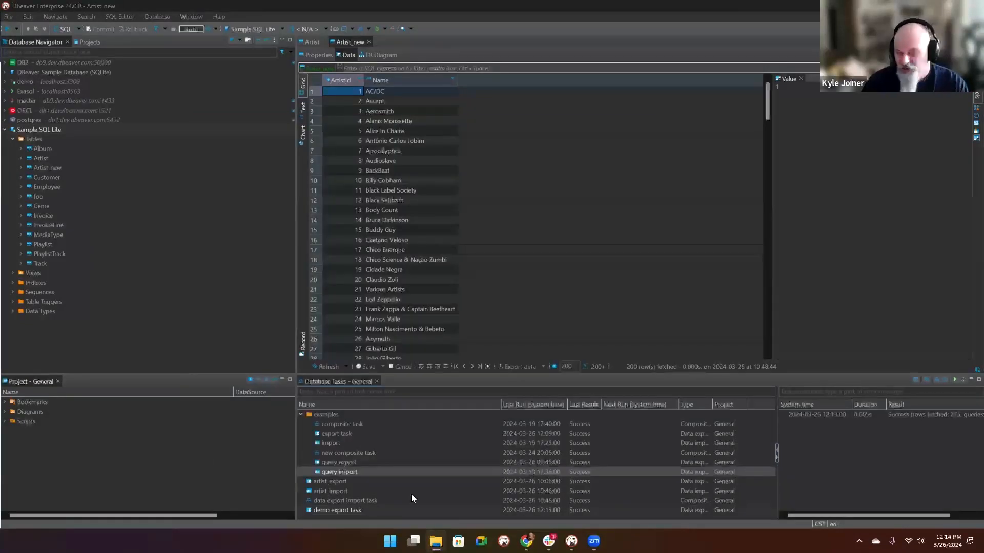
Start a new database task named "demo import task" of type Data import and continue to its target tables.
right_click(357, 517)
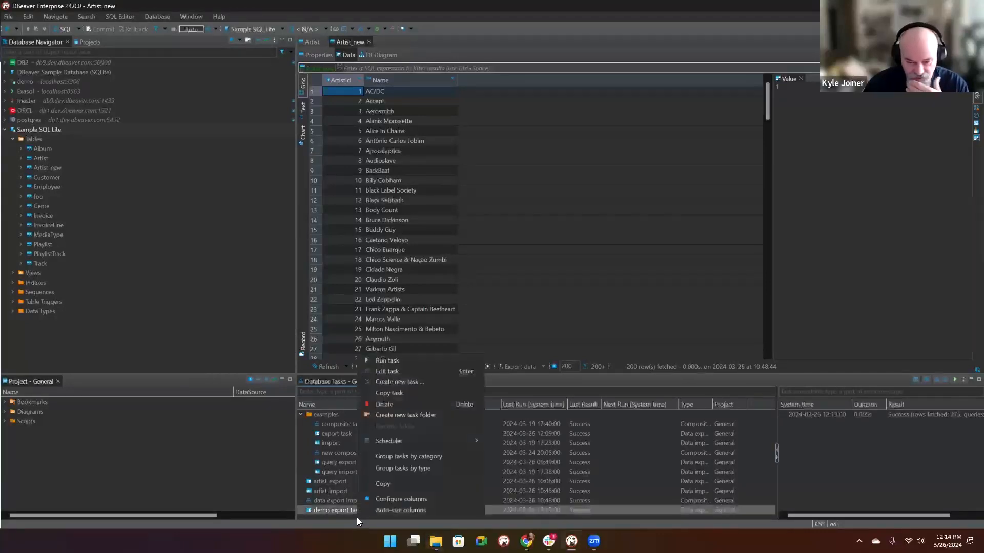
click(391, 382)
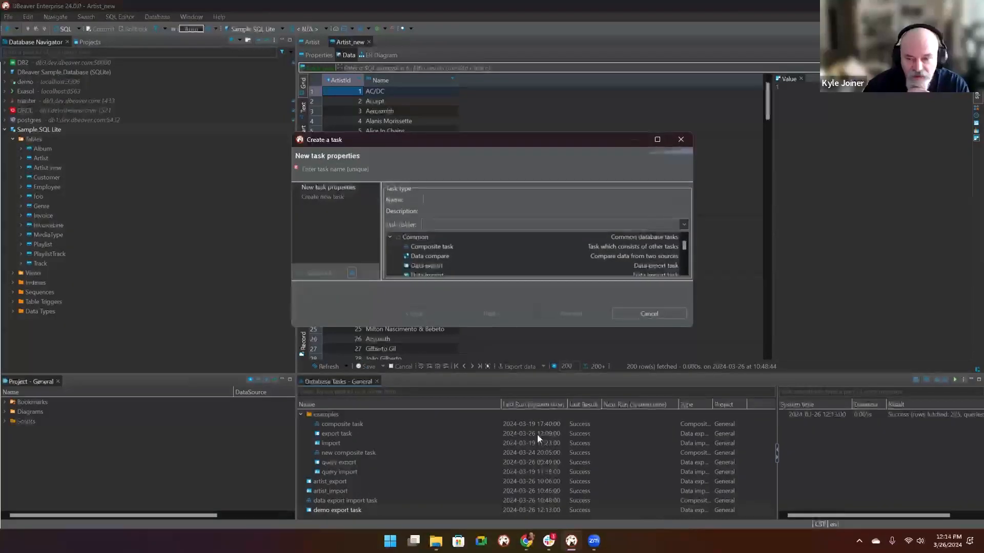
text(demo im)
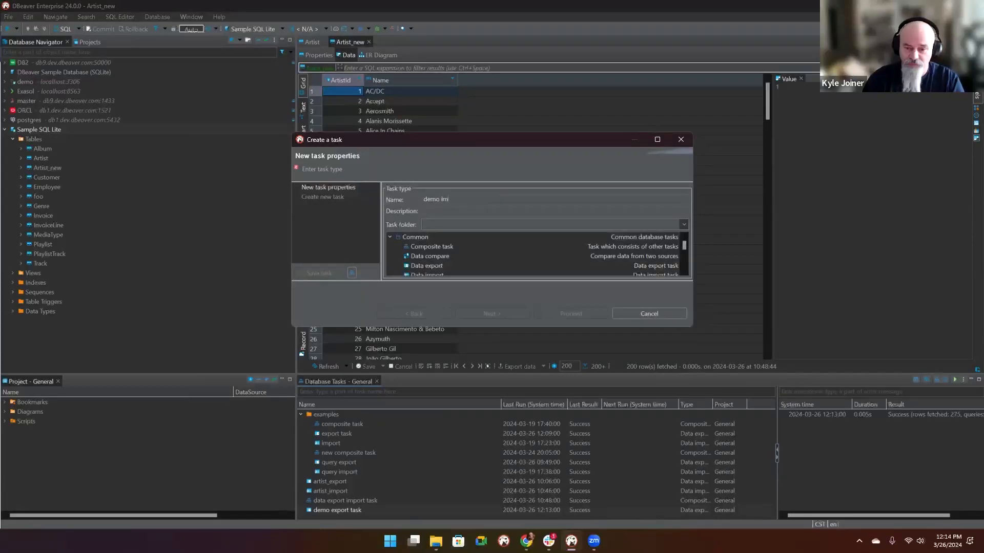
text(port task)
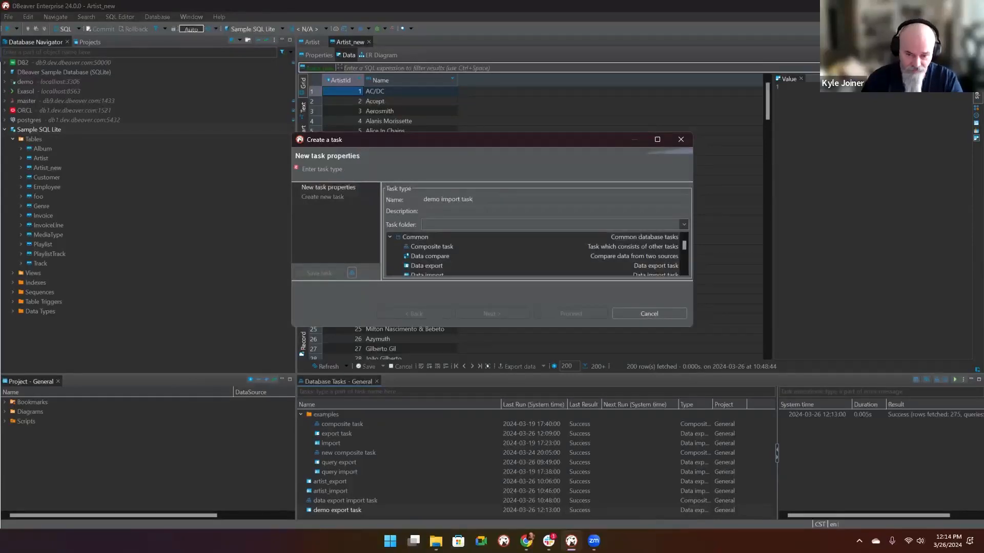
scroll(476, 237, down, 1)
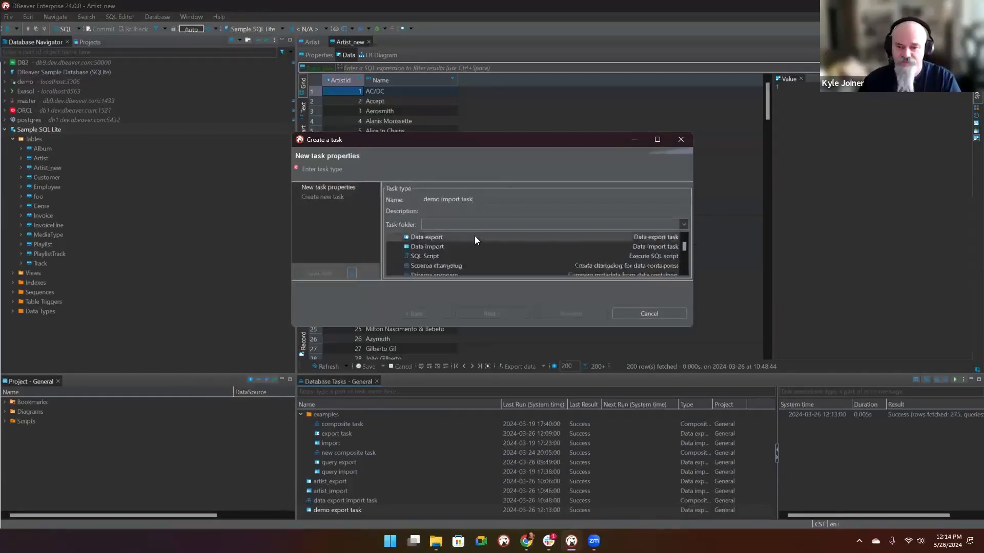
click(442, 246)
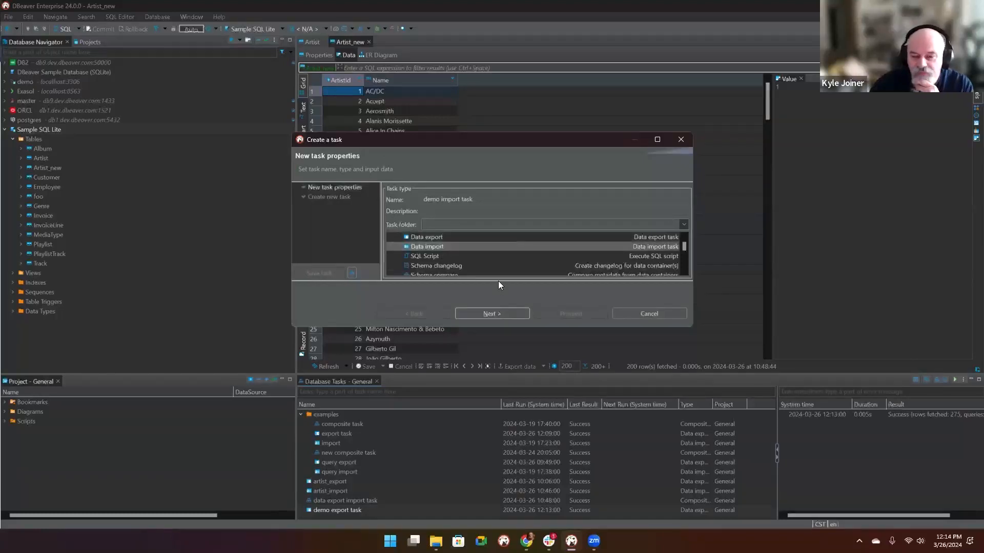
click(506, 314)
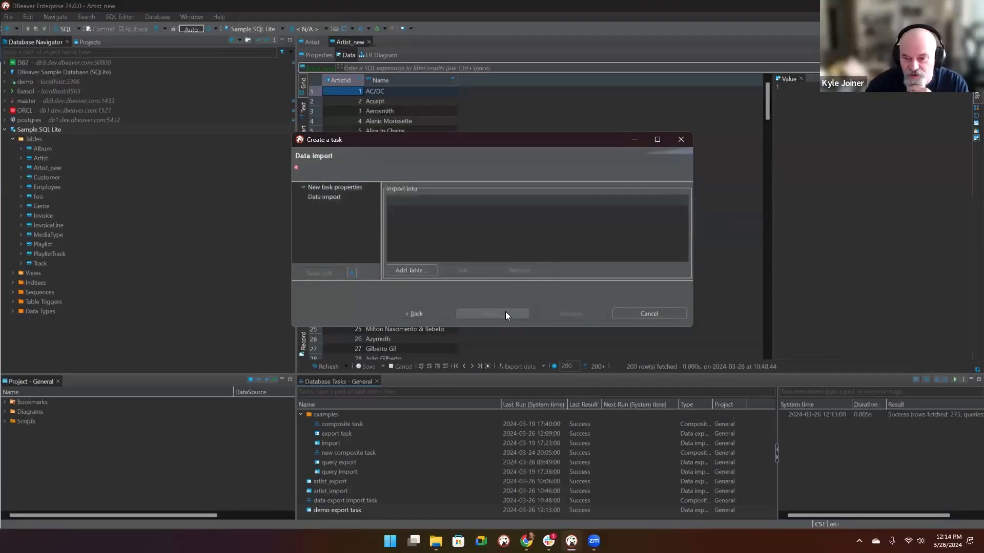
Add the Artist_new table from Sample SQL Lite as the import target and continue to the import source.
click(410, 269)
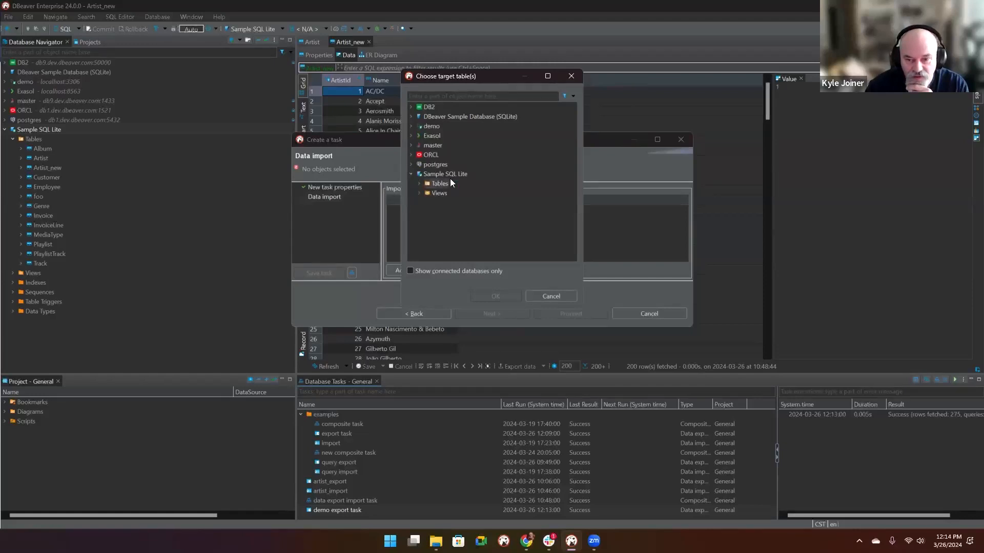
click(420, 183)
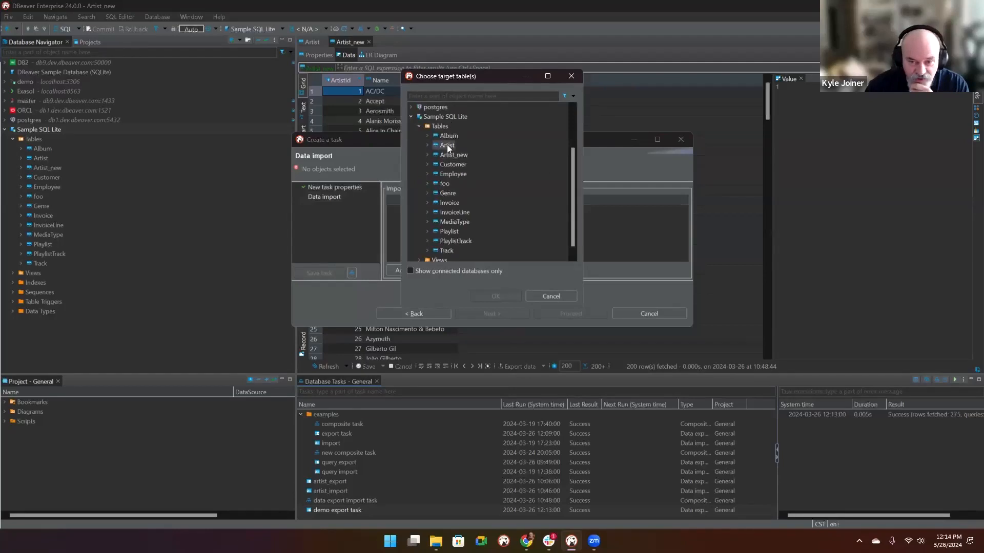
click(446, 154)
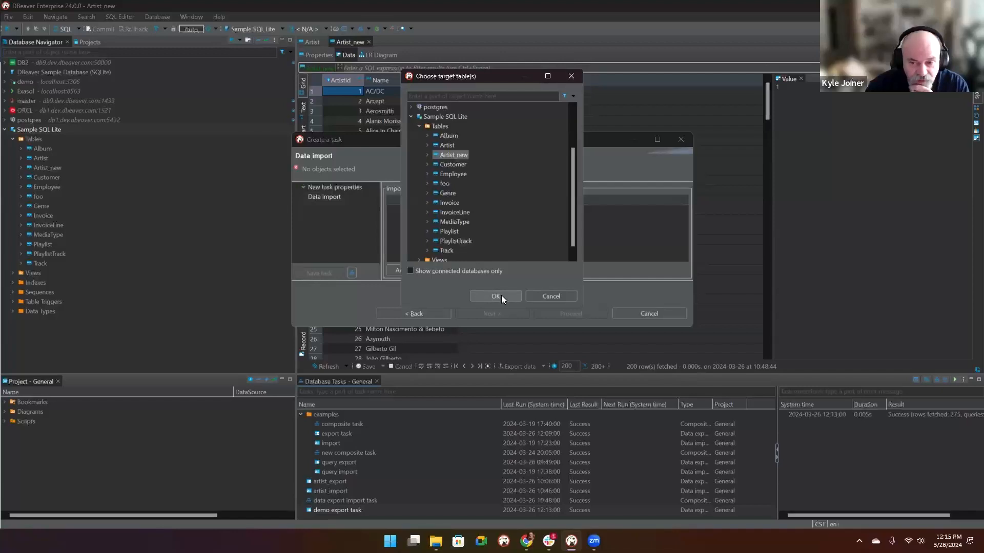
click(496, 296)
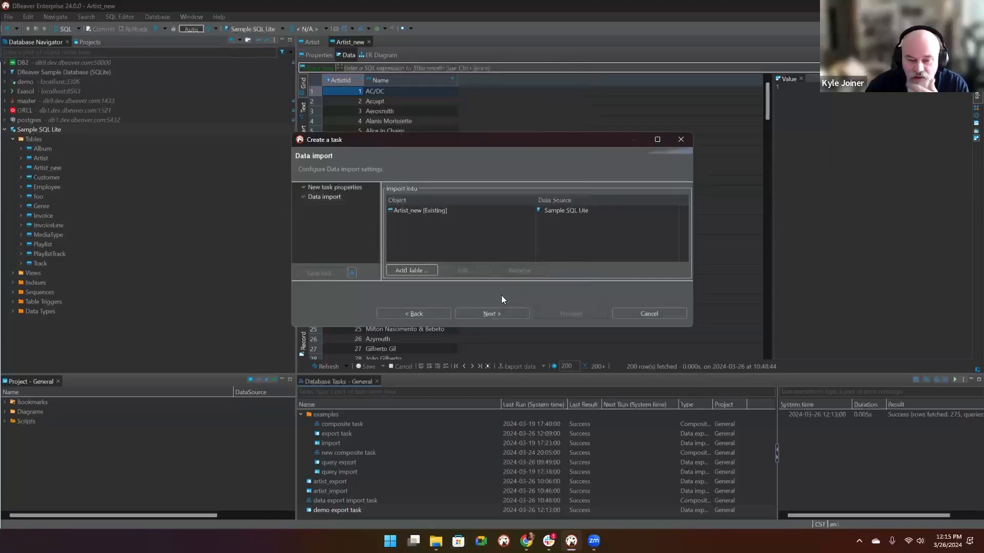
click(505, 313)
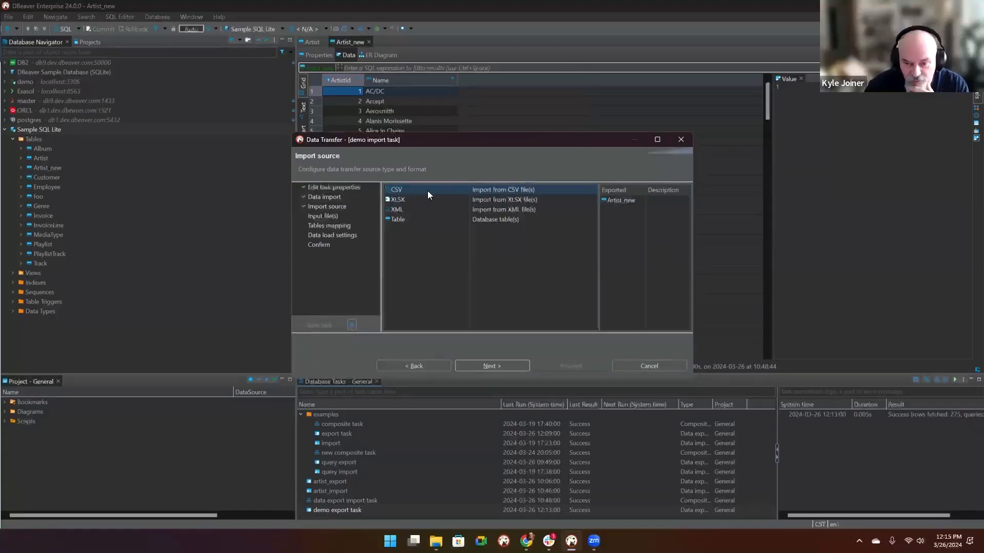
Use CSV as the import source, with artist_out from the TasksEE folder as the input file.
click(490, 367)
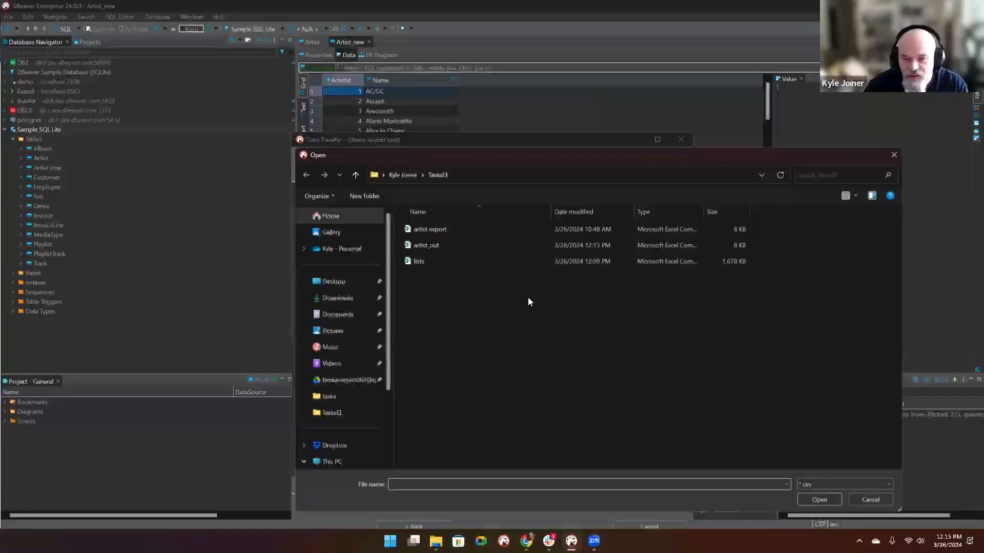
click(431, 246)
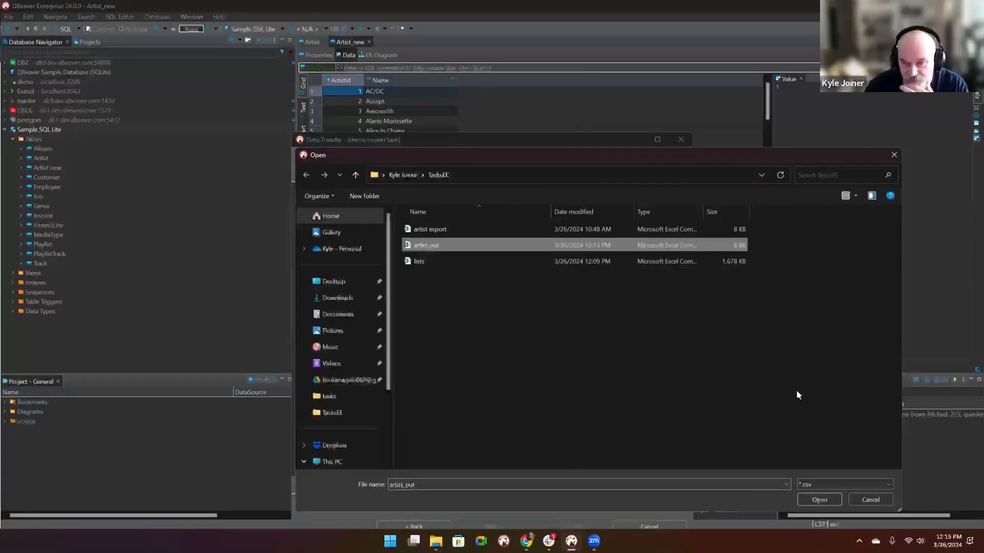
click(824, 500)
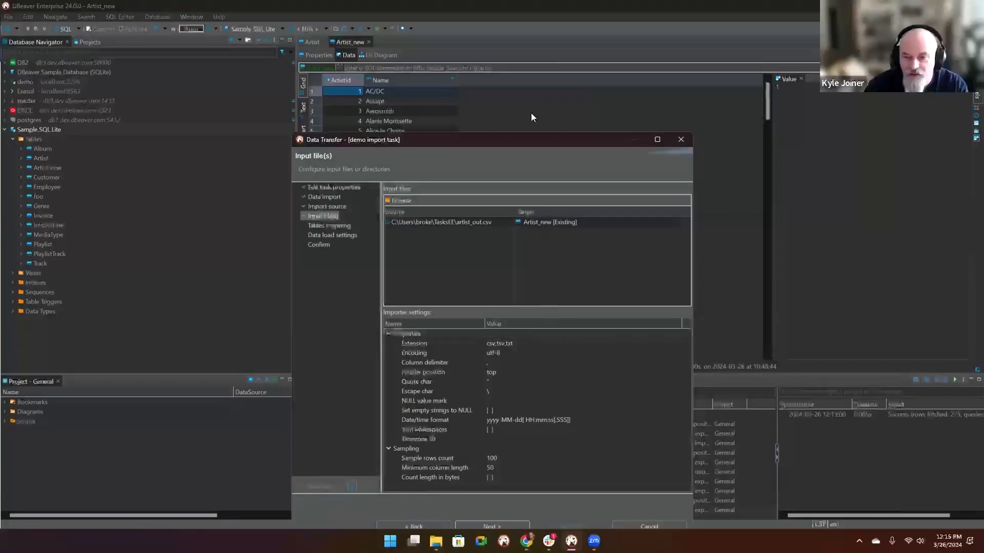
drag(537, 135, 549, 40)
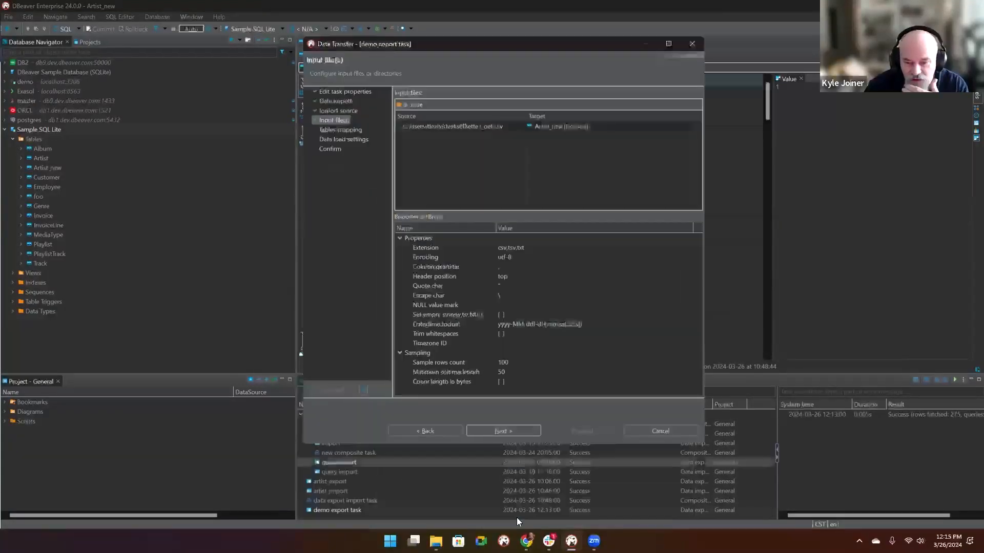
Review the column mapping from artist_out.csv to Artist_new, and continue to the data load settings.
click(500, 431)
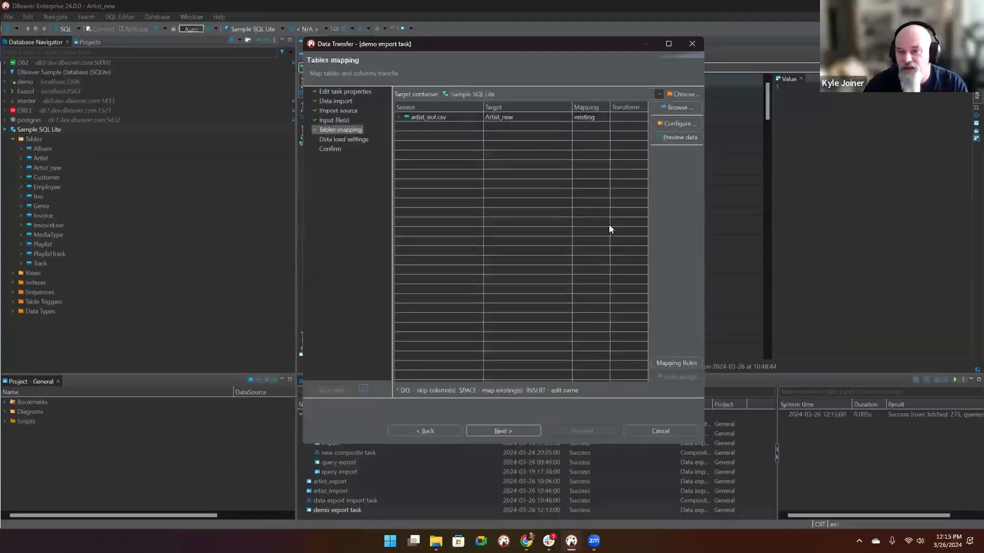
click(397, 117)
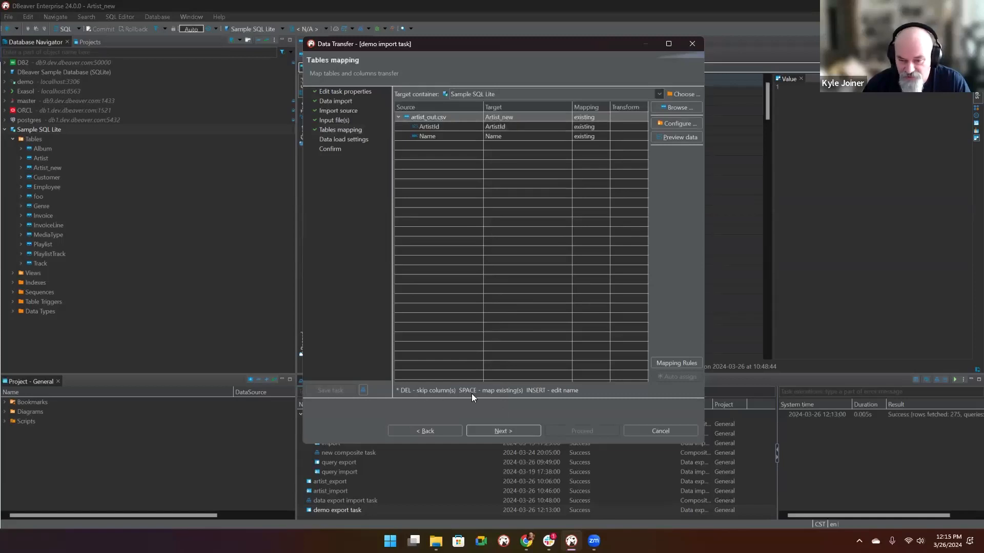
click(500, 431)
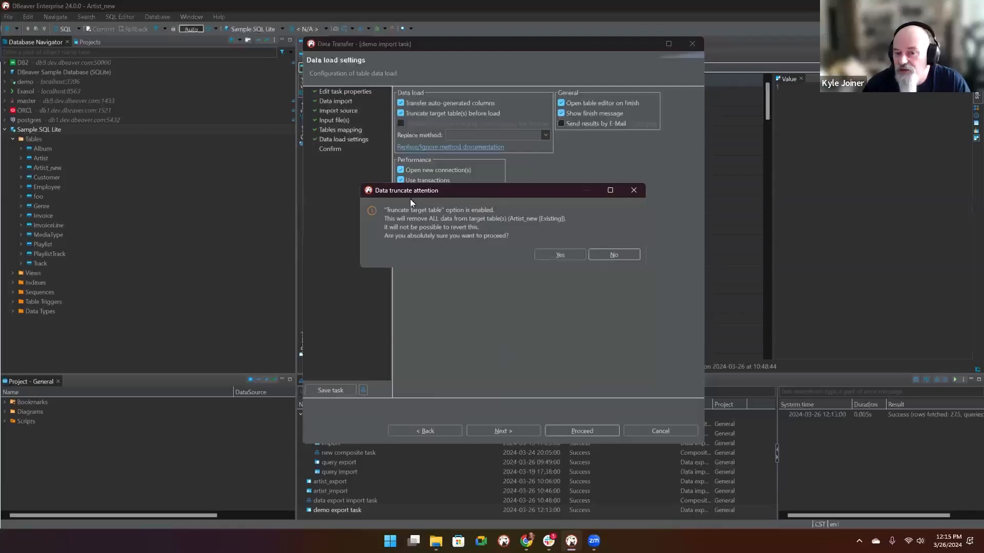
Confirm removing all existing data from Artist_new before loading, and run the demo import task.
click(554, 254)
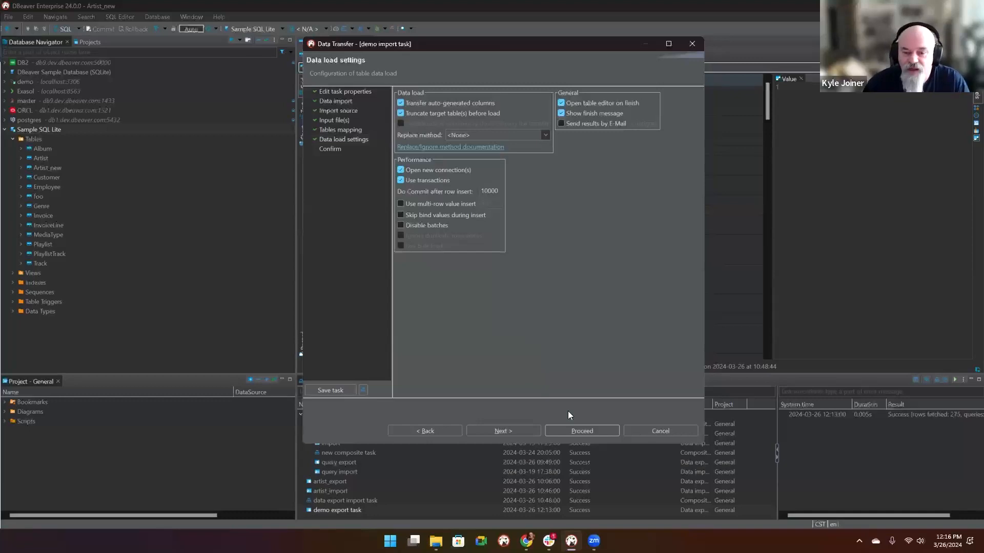
click(572, 432)
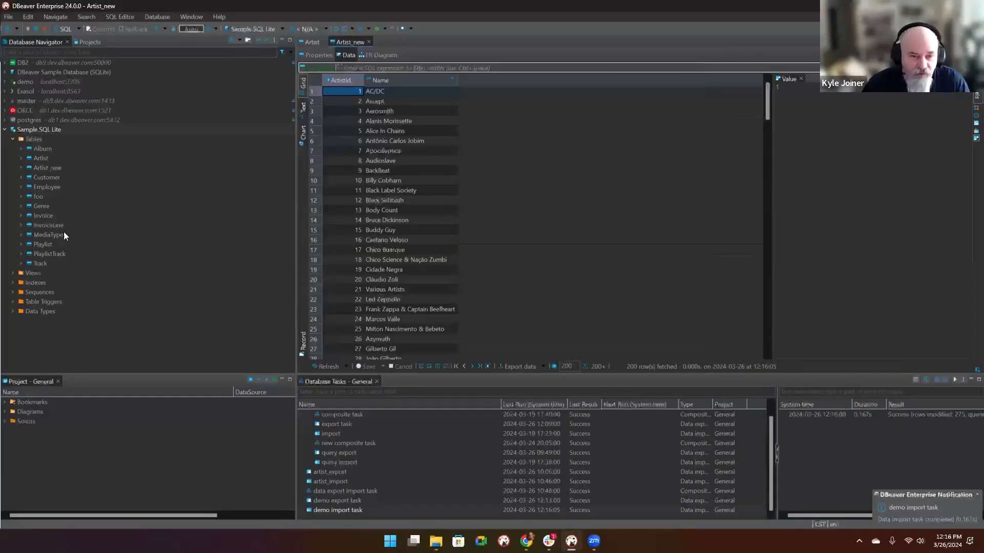
click(46, 169)
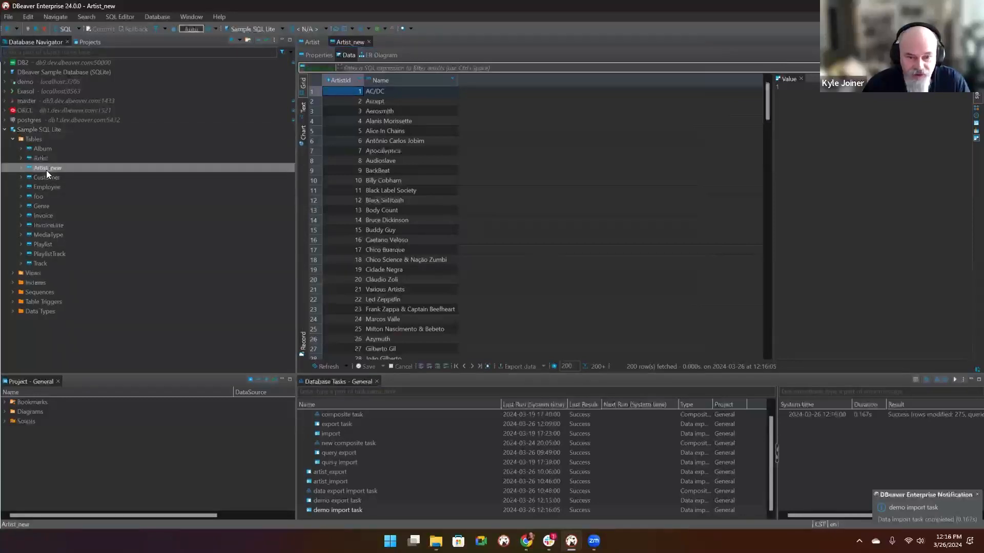
right_click(42, 166)
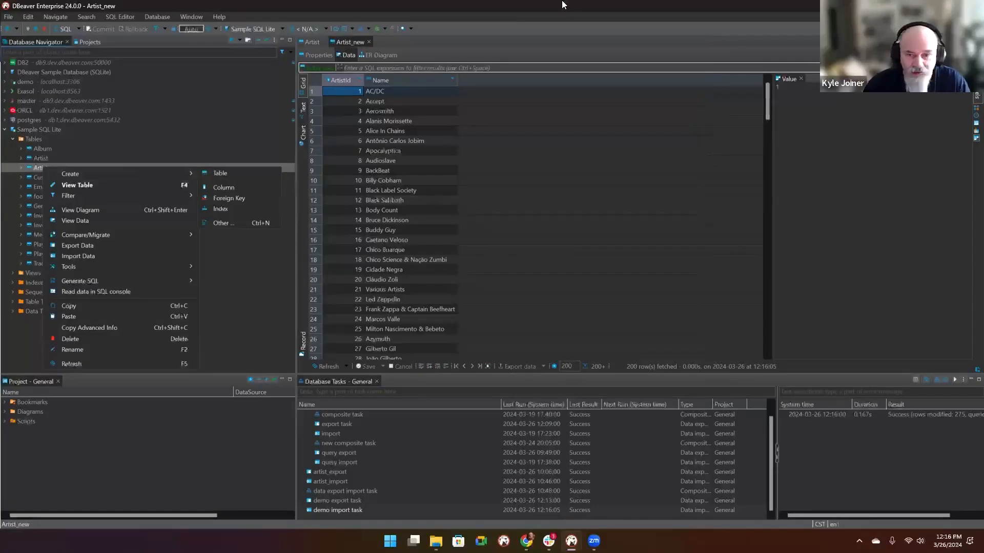
click(496, 32)
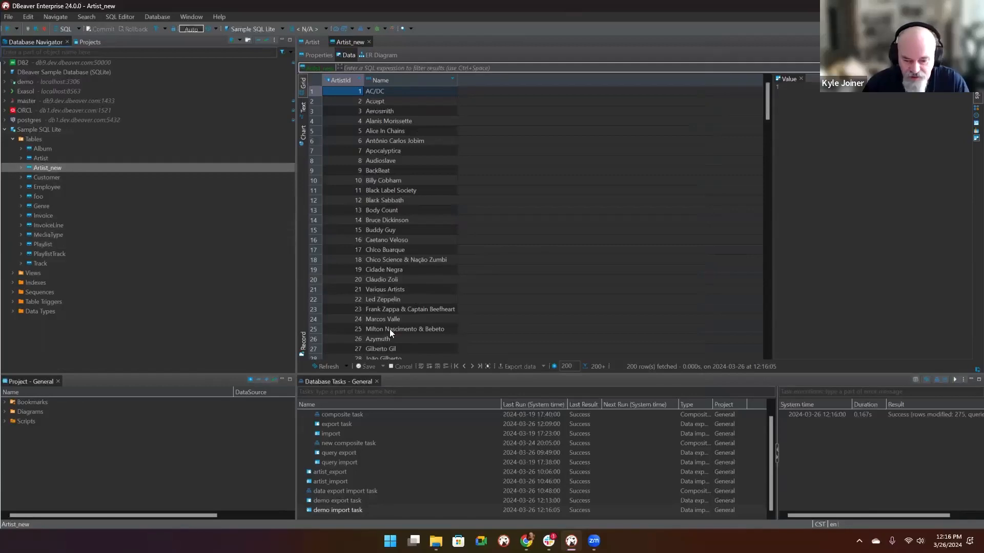
Collapse the examples folder in the database task list.
click(450, 420)
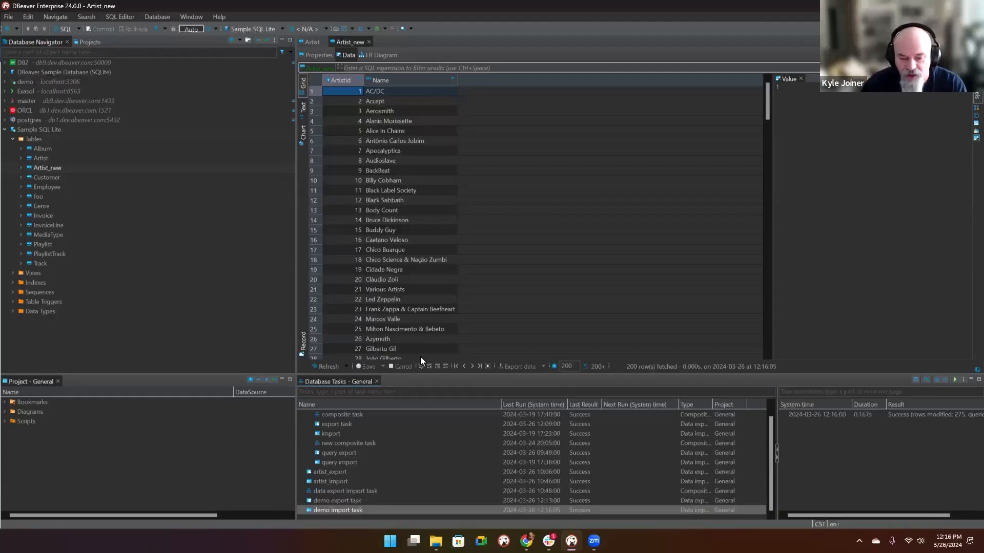
scroll(376, 425, up, 1)
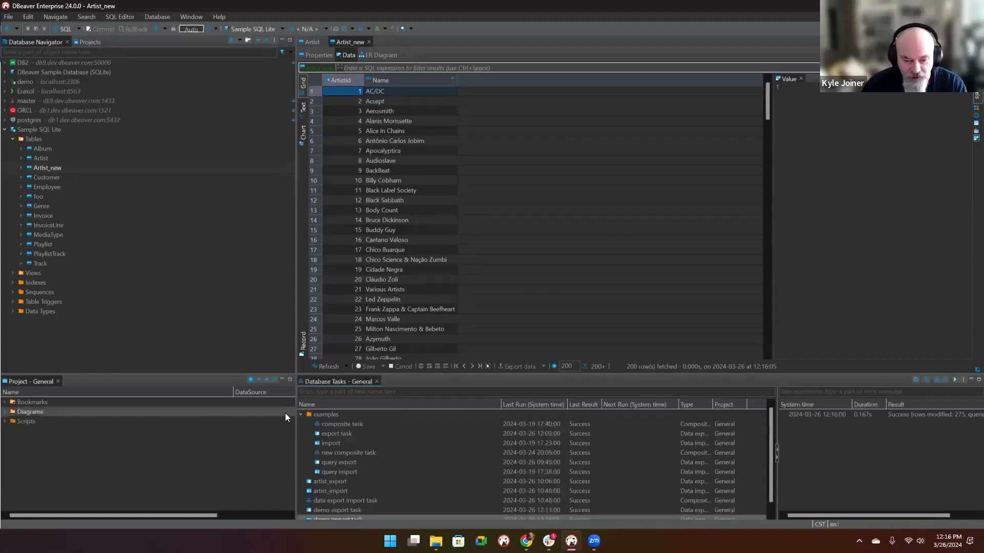
click(301, 416)
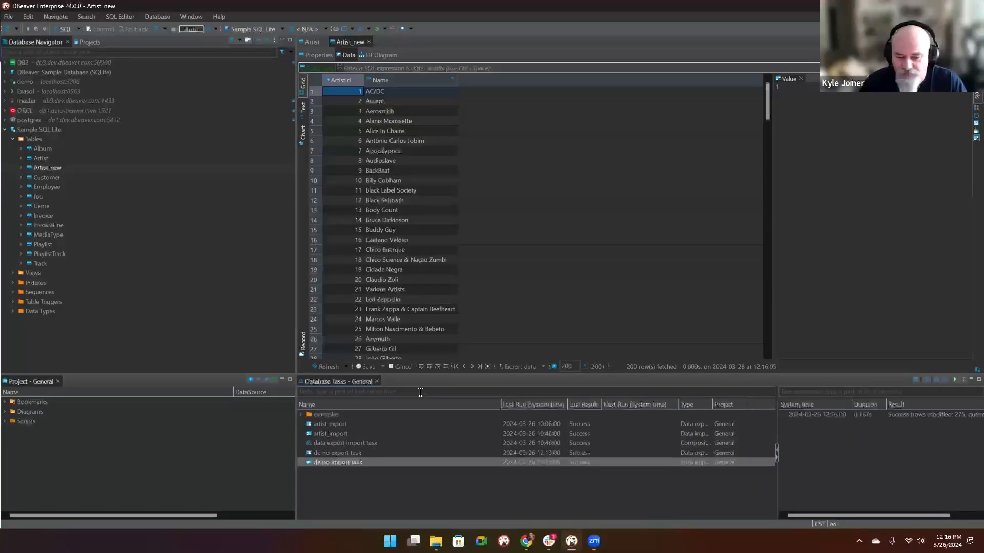
Start a new database task named "composite data move" of type Composite task and continue to its settings.
right_click(369, 496)
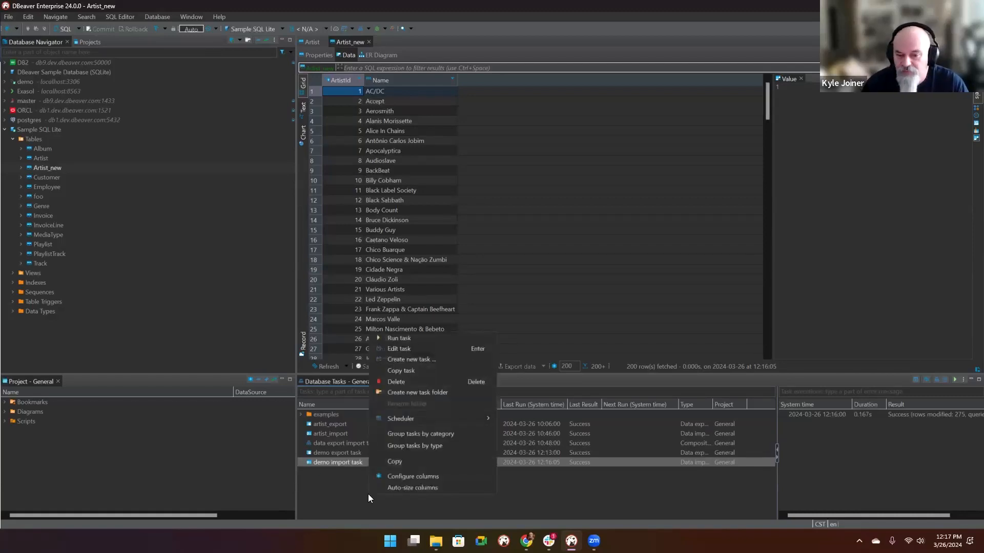
click(409, 359)
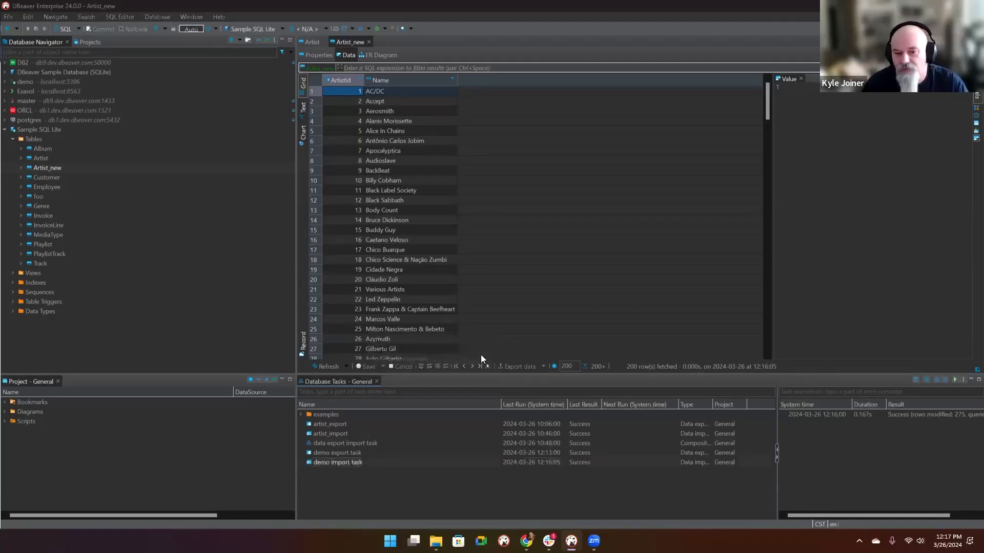
text(composite)
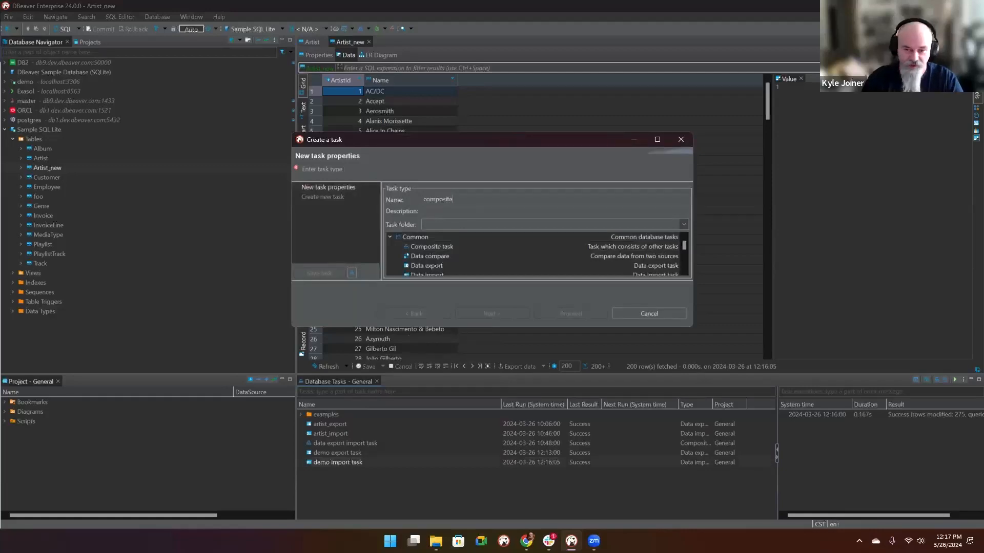
text( data move)
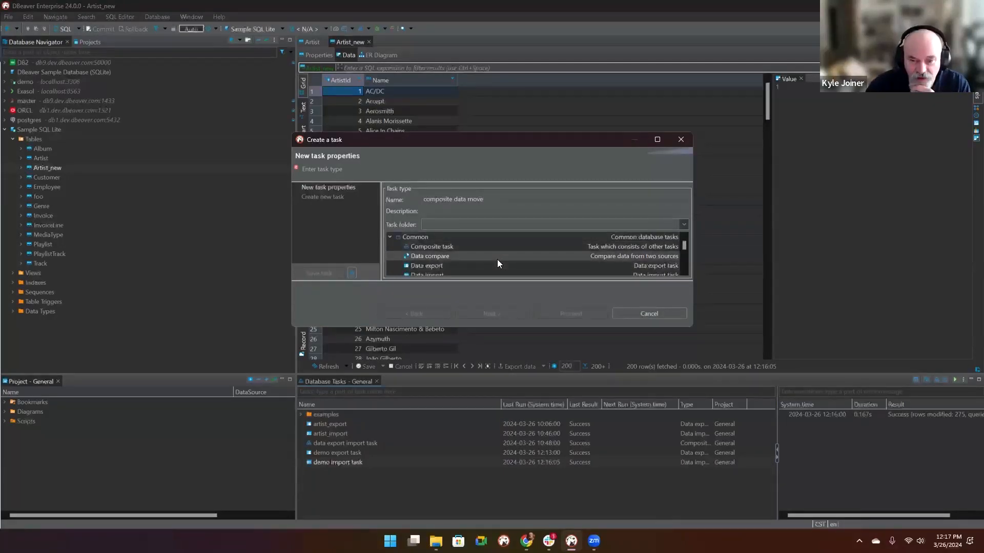
click(460, 246)
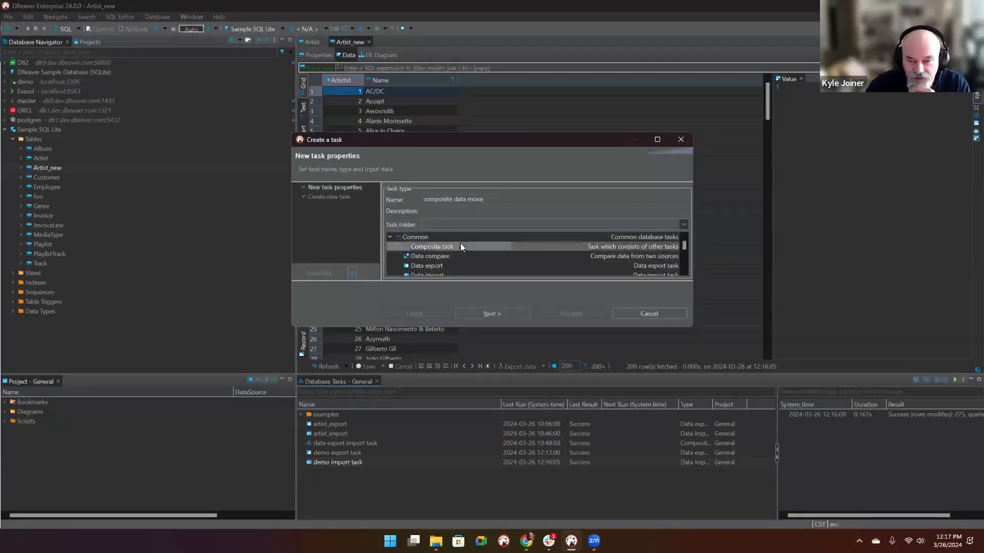
click(501, 312)
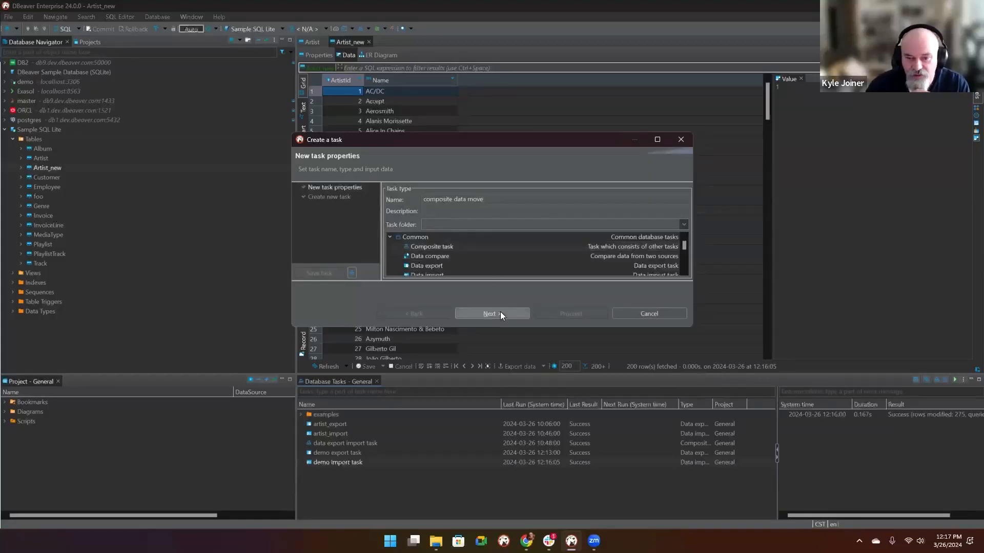
drag(499, 329, 500, 338)
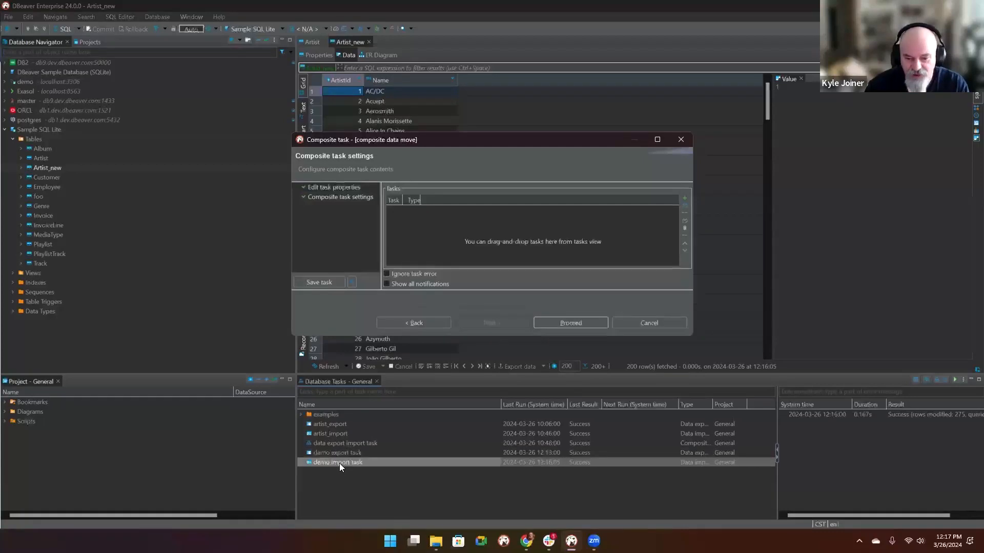
Add demo export task and then demo import task to the composite task, and run it.
drag(337, 454, 472, 269)
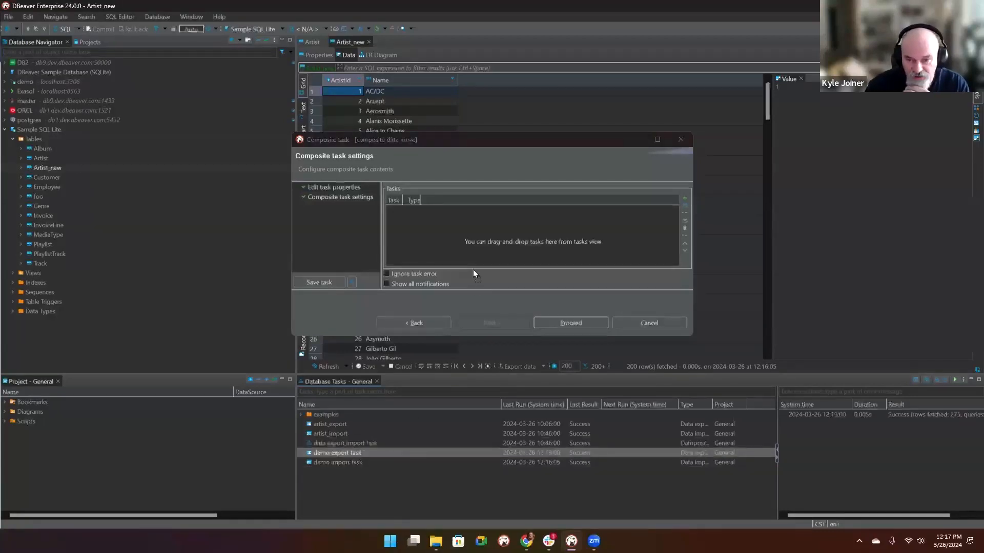
drag(460, 234, 456, 223)
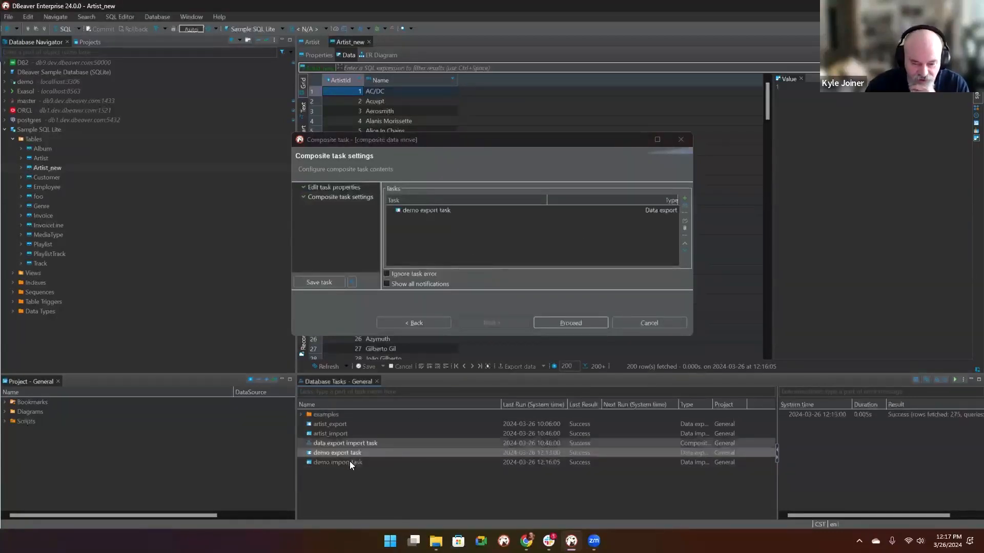
drag(350, 464, 483, 234)
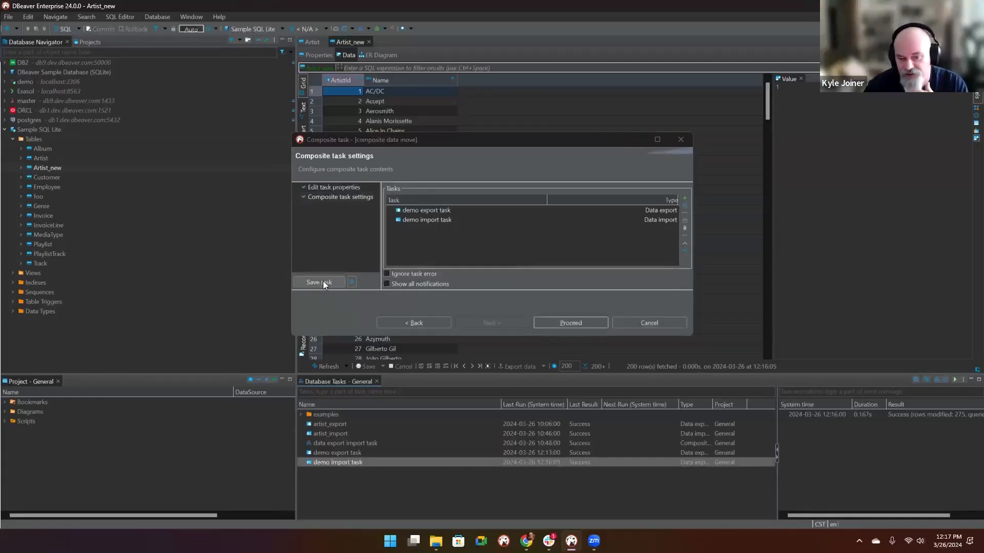
click(584, 320)
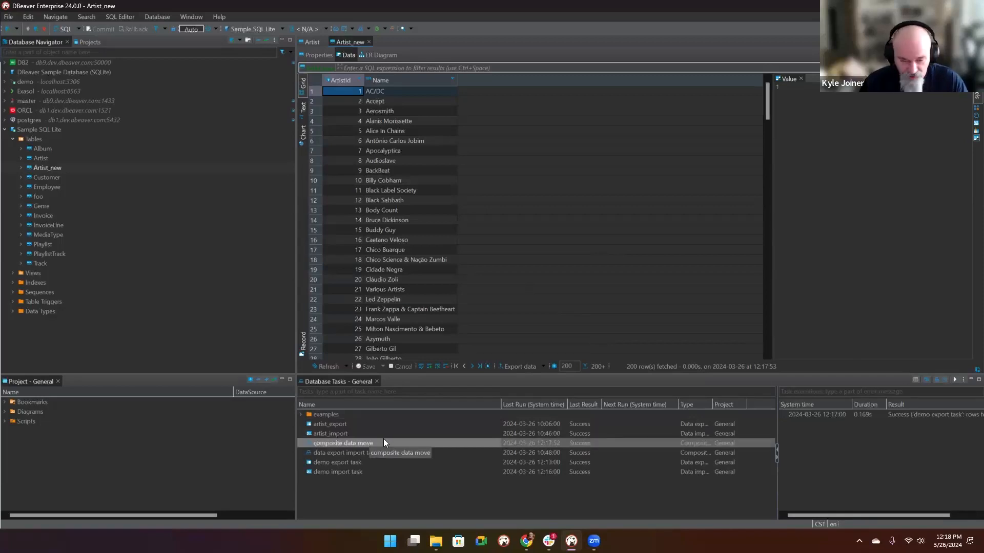
Schedule the composite data move task with minutely frequency, recurring every 2 minutes.
right_click(344, 443)
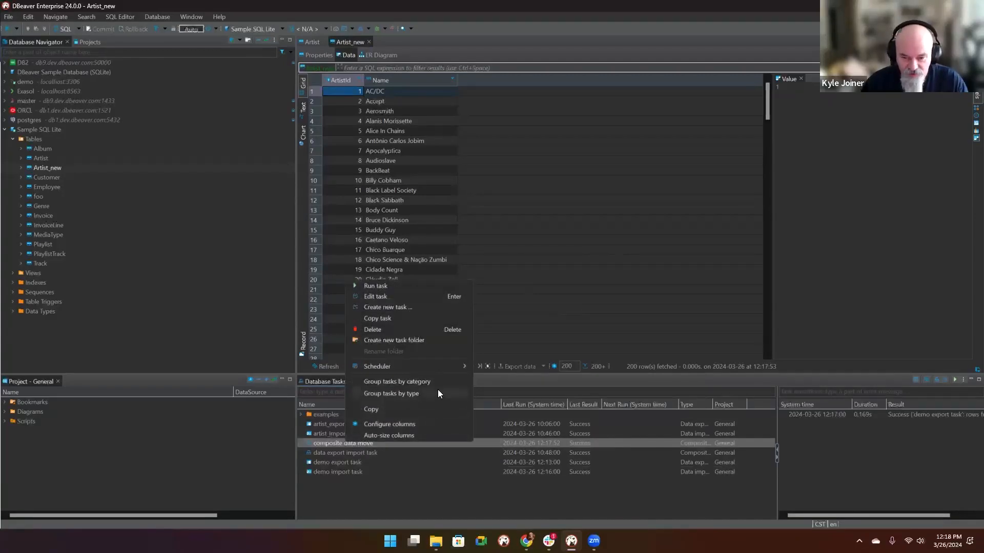
mouse_move(438, 367)
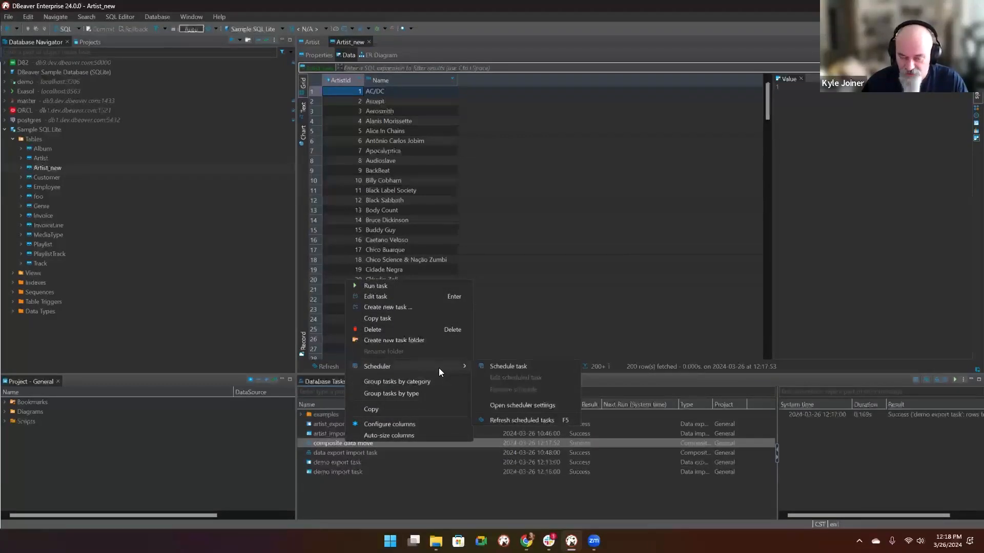
click(505, 365)
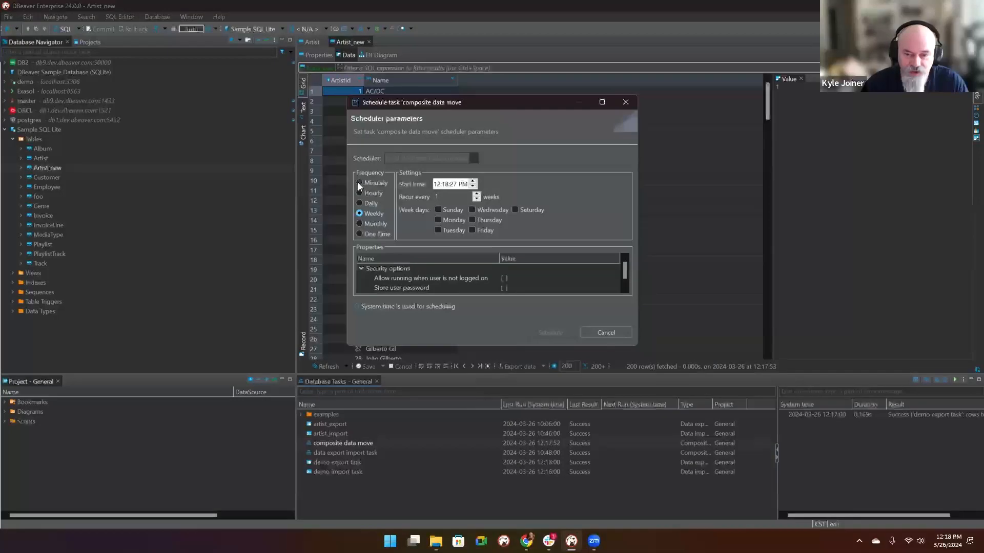
click(359, 182)
double_click(451, 197)
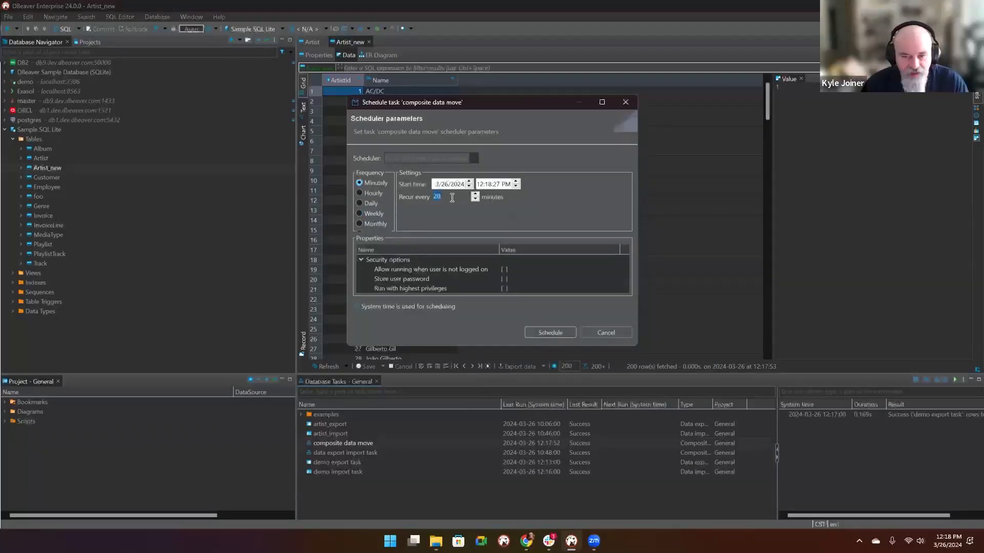
text(2)
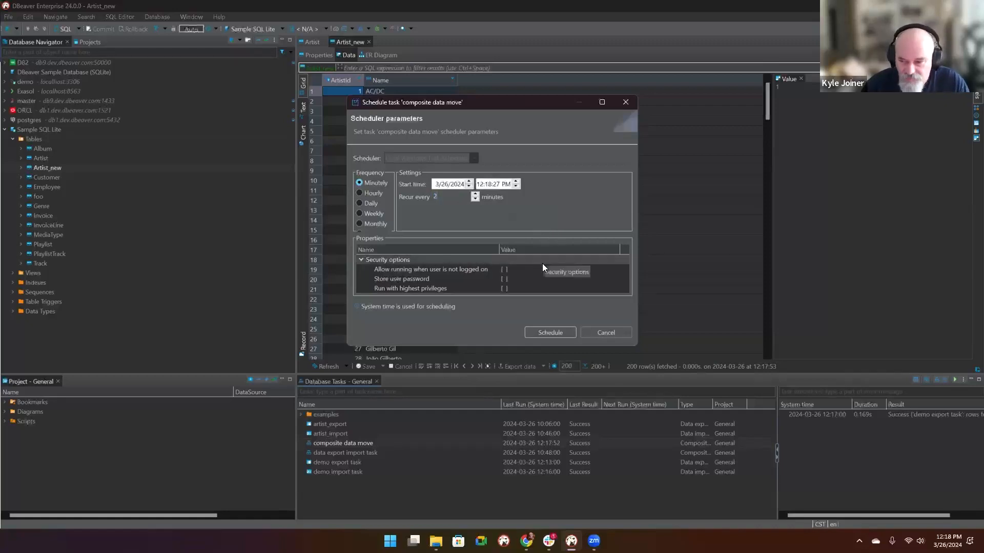
click(547, 335)
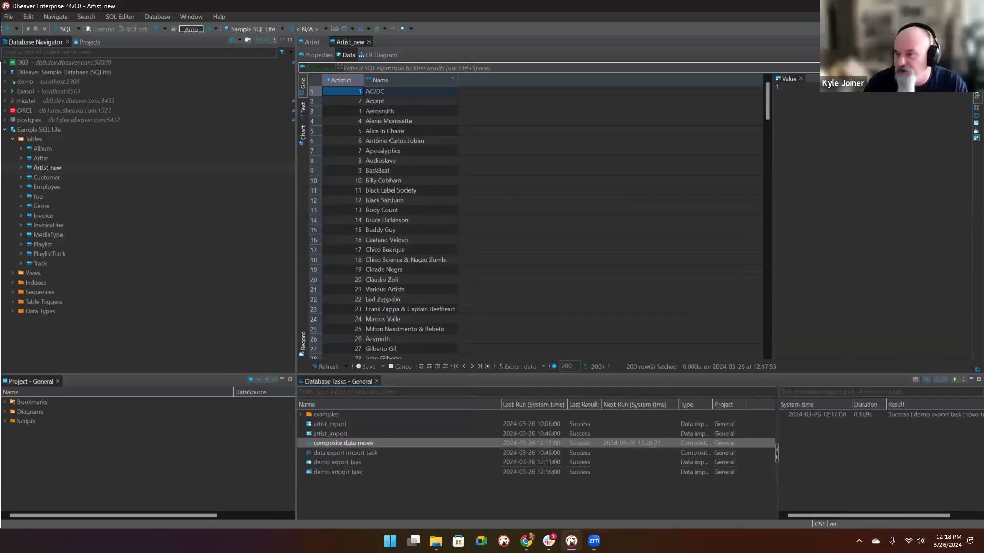
Exit DBeaver, confirming the exit, and put the workshop presentation window away.
click(971, 6)
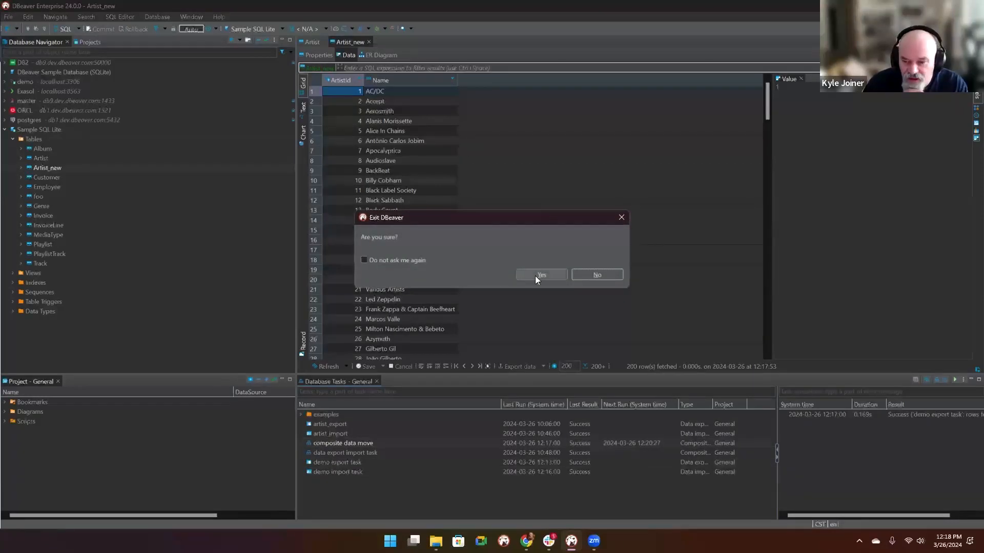
click(584, 274)
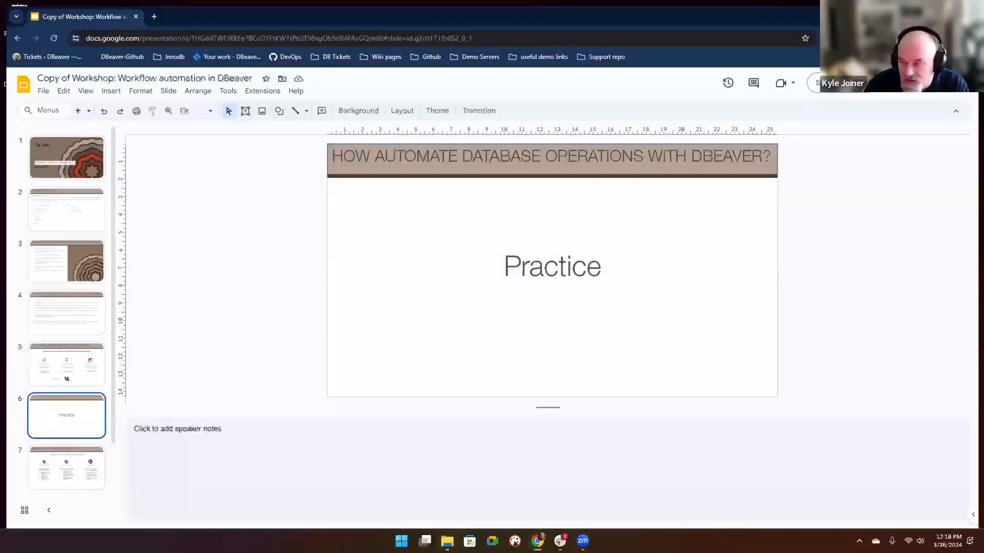
click(920, 15)
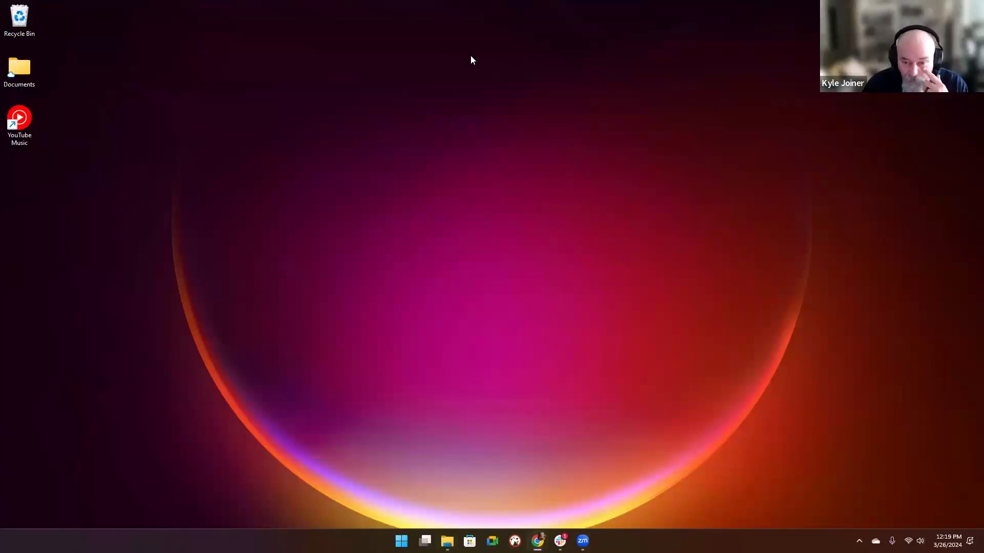
Relaunch DBeaver and clear the YouTube playlist window out of the way.
drag(470, 60, 471, 10)
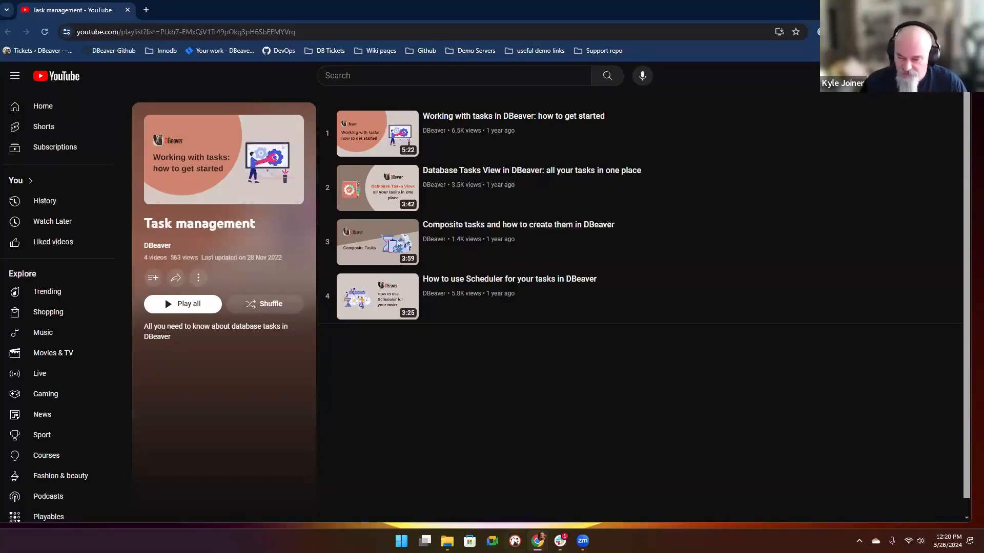
click(515, 540)
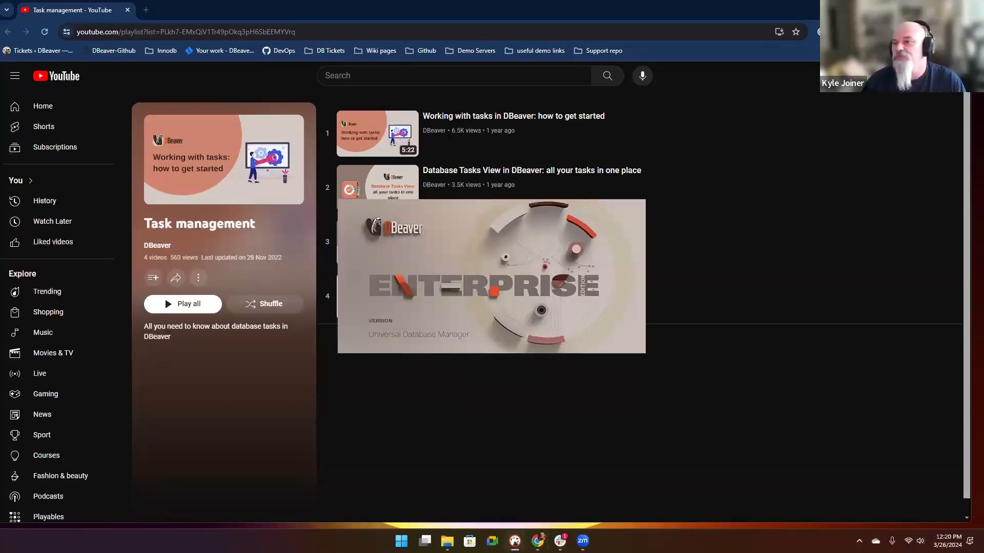
click(913, 9)
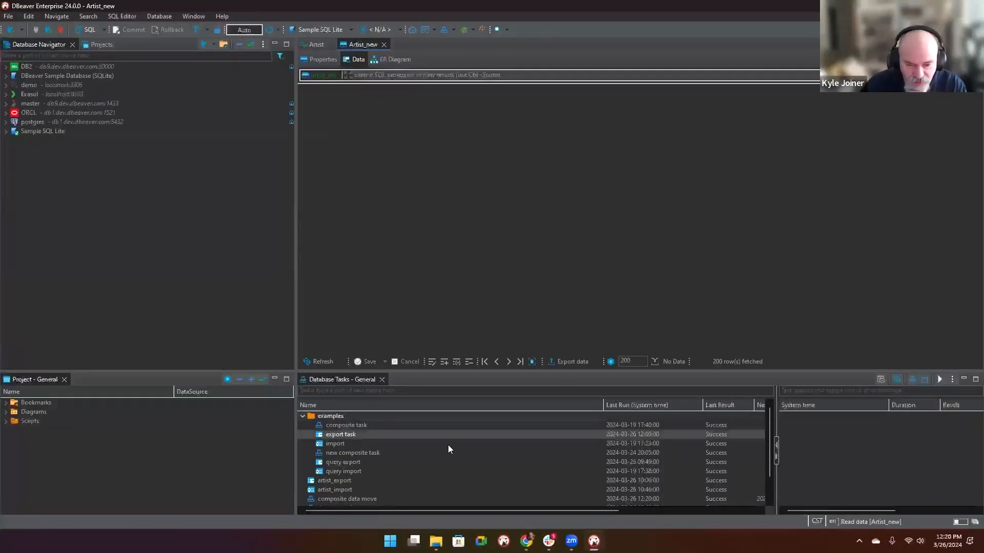
Collapse the examples folder, select composite data move to check its run history, and narrow the task list's Name column.
click(302, 417)
click(380, 445)
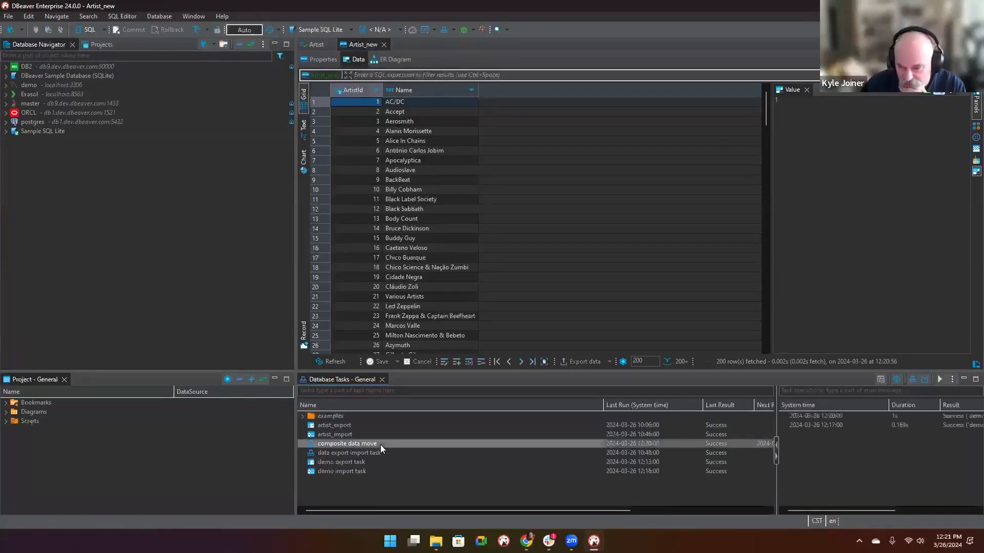
click(900, 426)
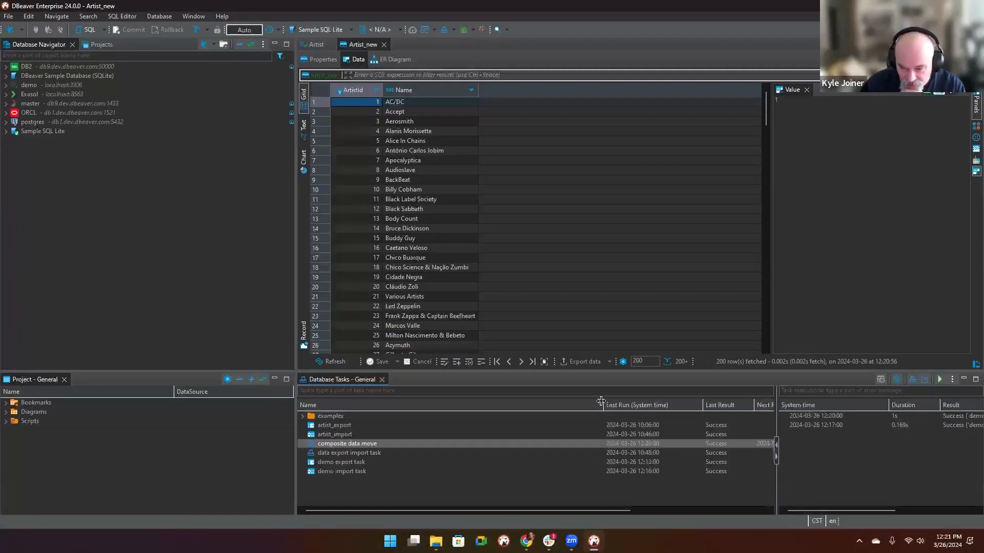
drag(601, 401, 455, 418)
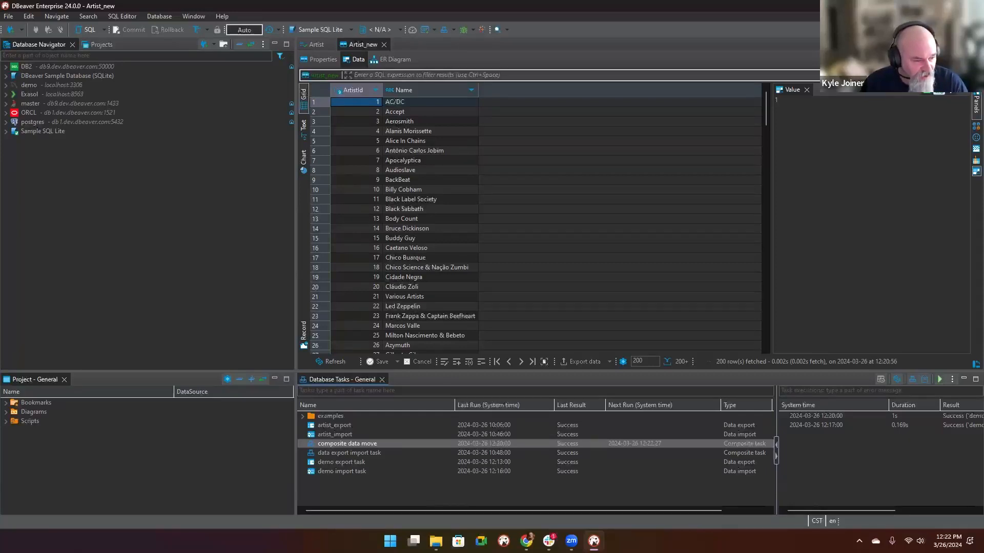
Start a new database task of type SQL Script named "SQL script" and continue to its execution settings.
right_click(364, 444)
click(371, 491)
right_click(361, 489)
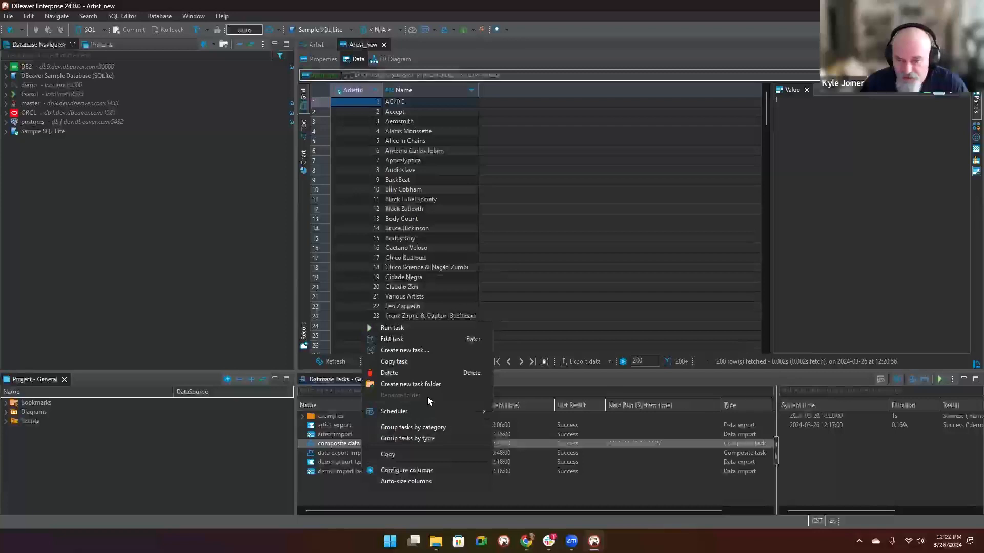
click(411, 350)
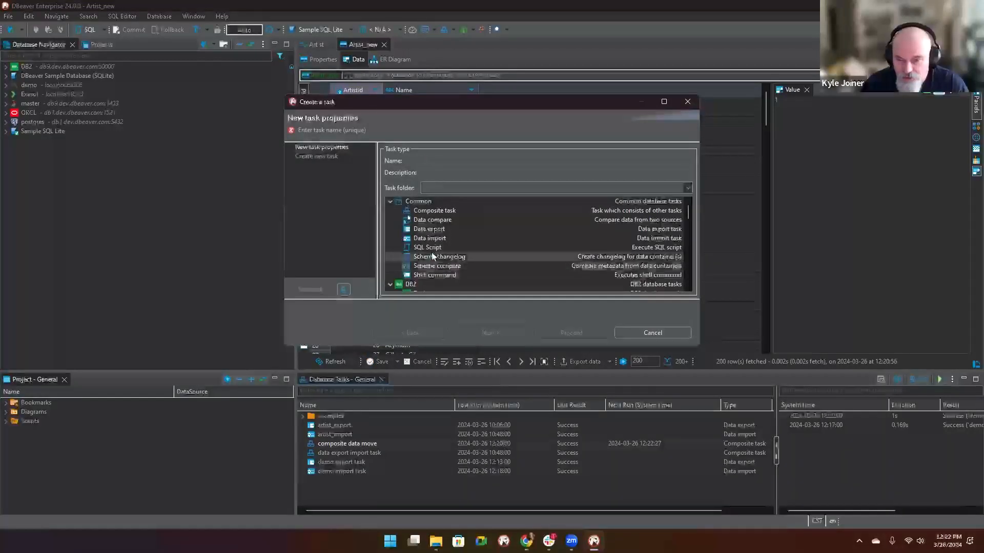
click(461, 160)
text(SQL script)
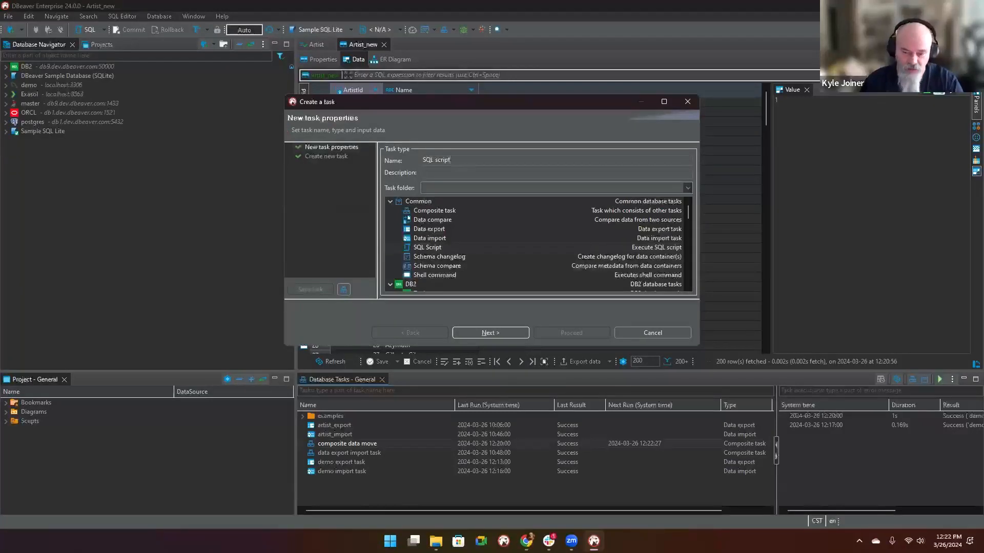
click(465, 335)
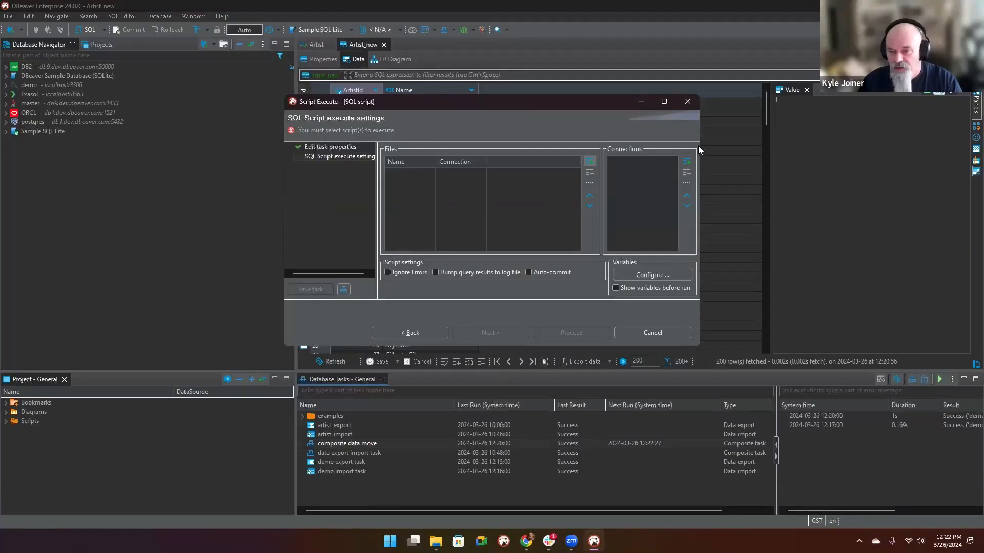
Add Sample SQL Lite as the connection for the SQL script task.
click(686, 161)
click(441, 183)
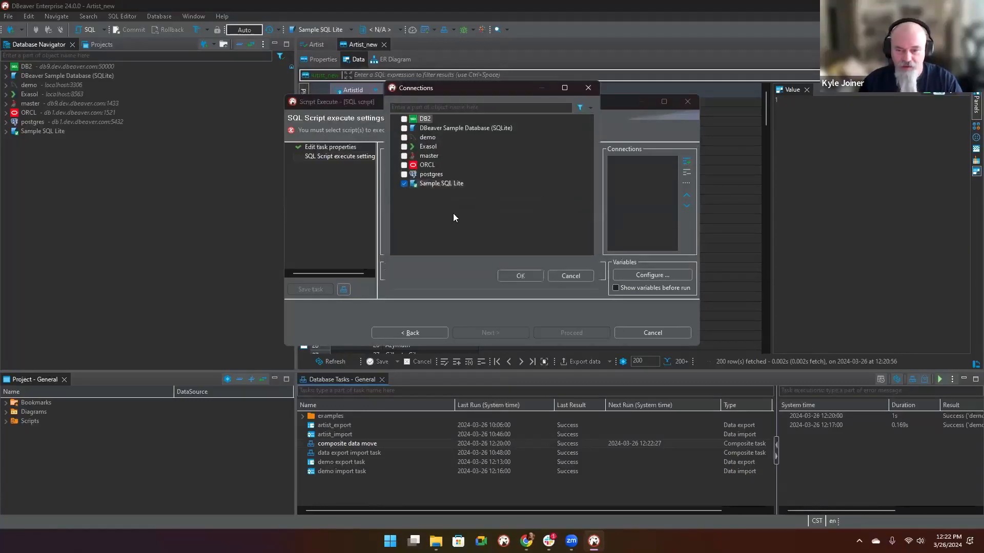
click(507, 276)
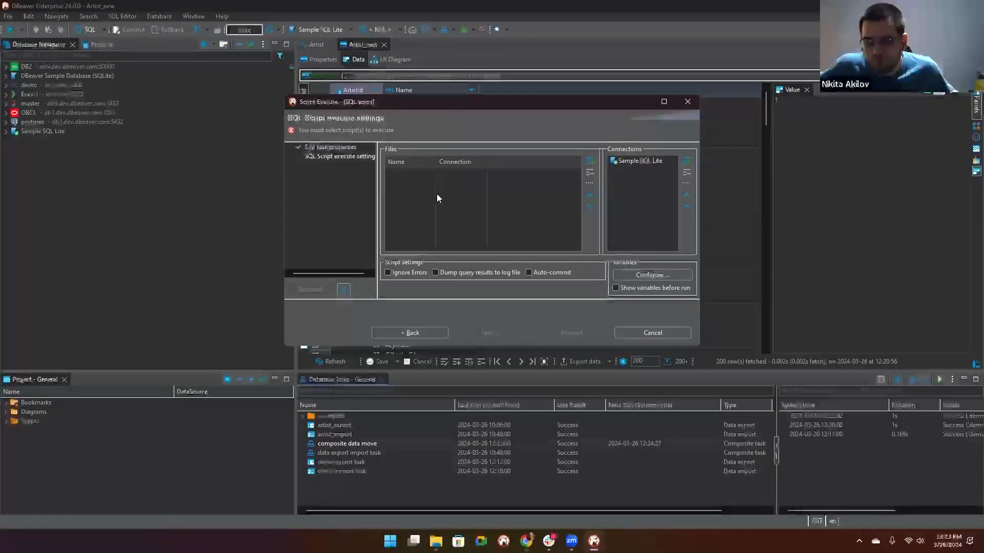
Add truncate_artist.sql as the script file to execute, and proceed to run the task.
click(590, 160)
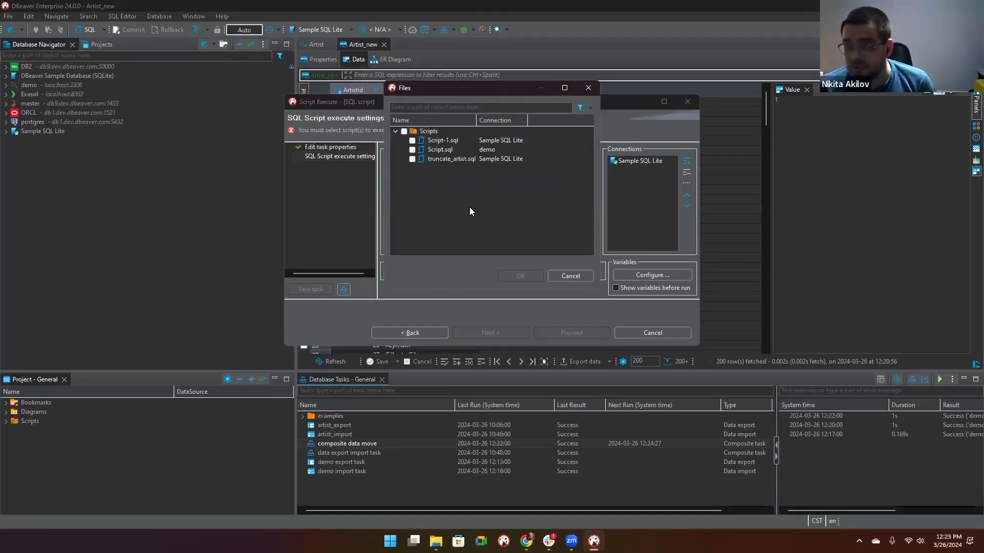
click(412, 160)
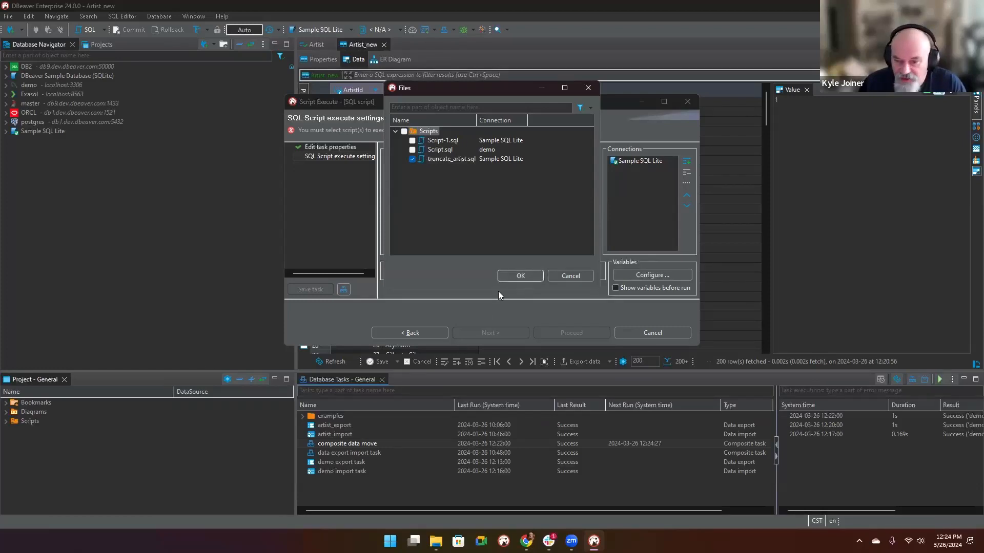
click(506, 279)
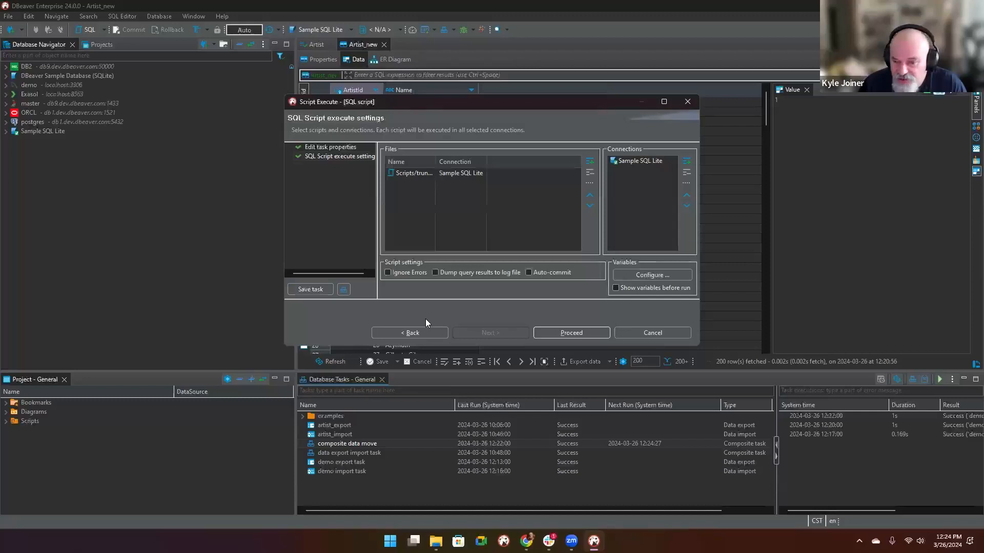
click(559, 334)
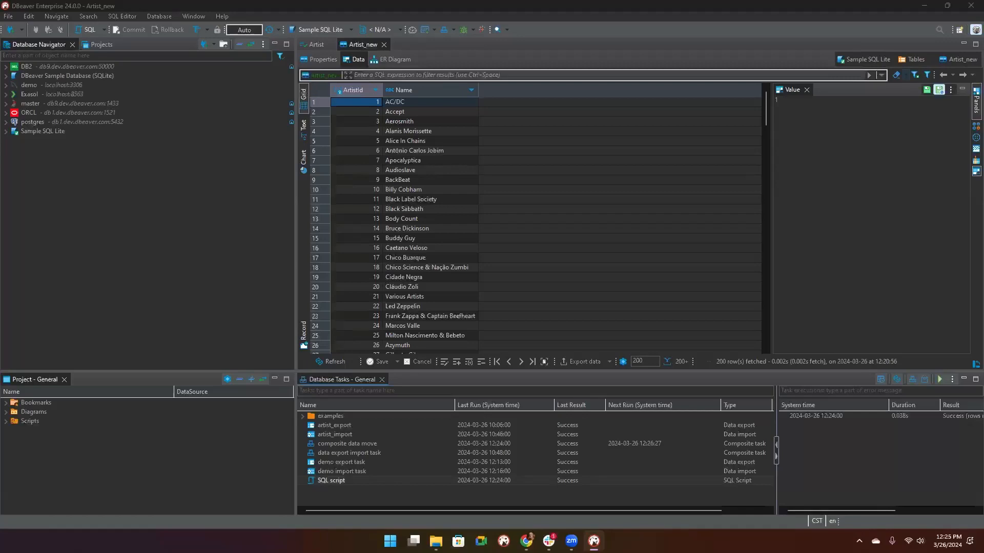
Switch to the Workflow automation workshop slides in Chrome, start the slideshow in presenter view, and move the presenter window off the slide.
click(925, 7)
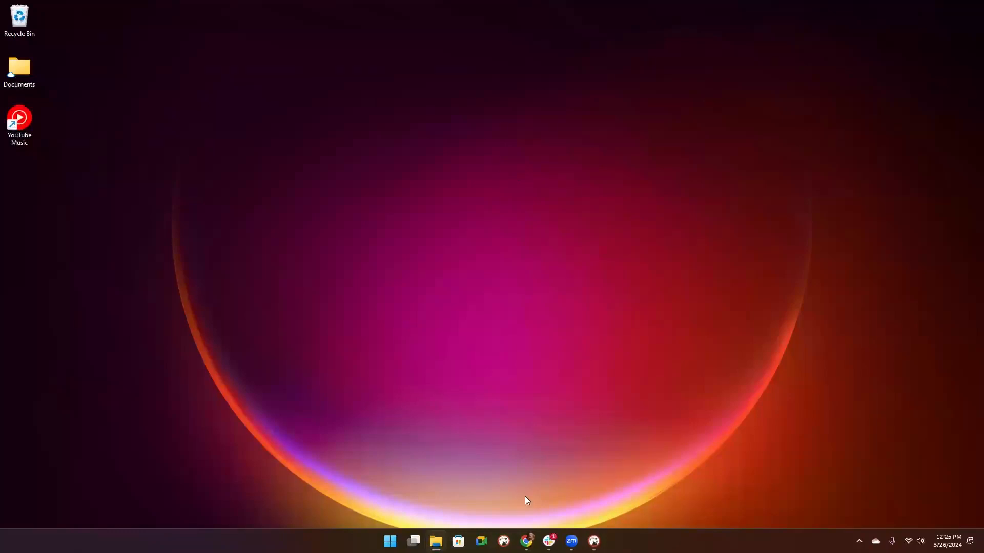
mouse_move(526, 542)
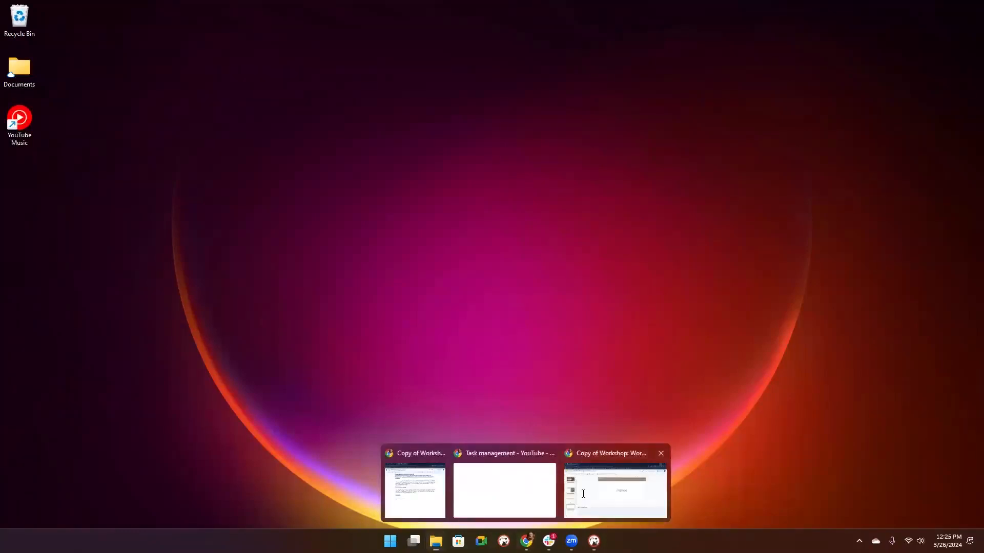
click(586, 508)
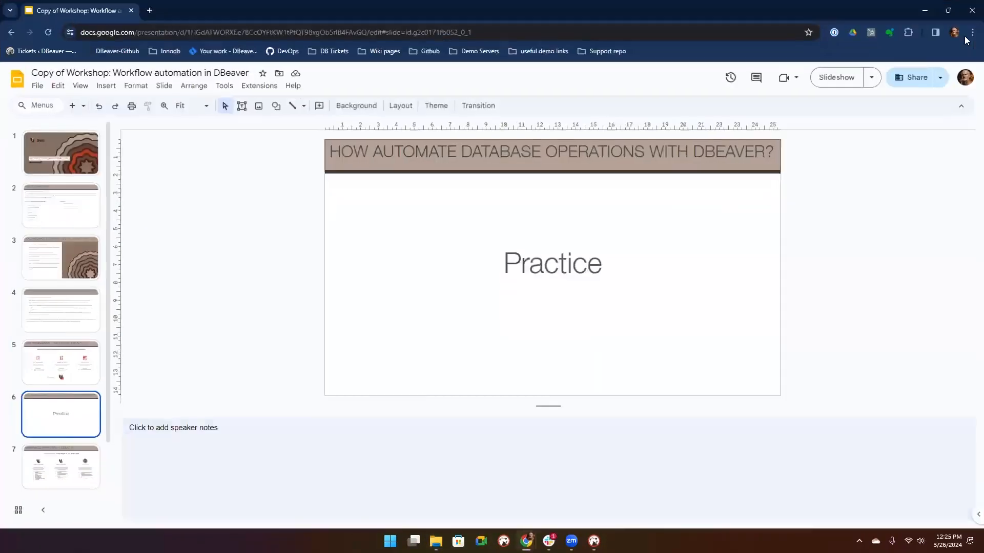
click(871, 78)
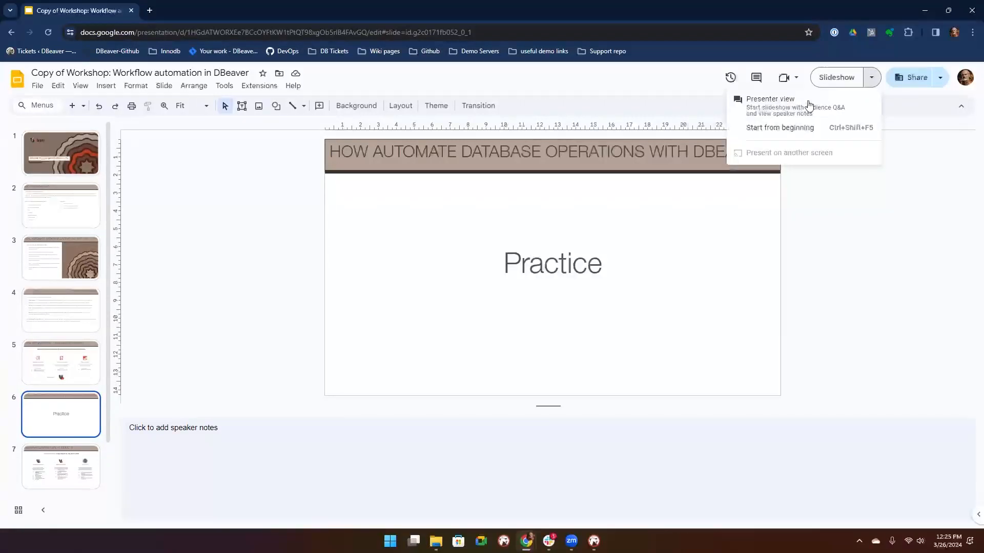
click(808, 101)
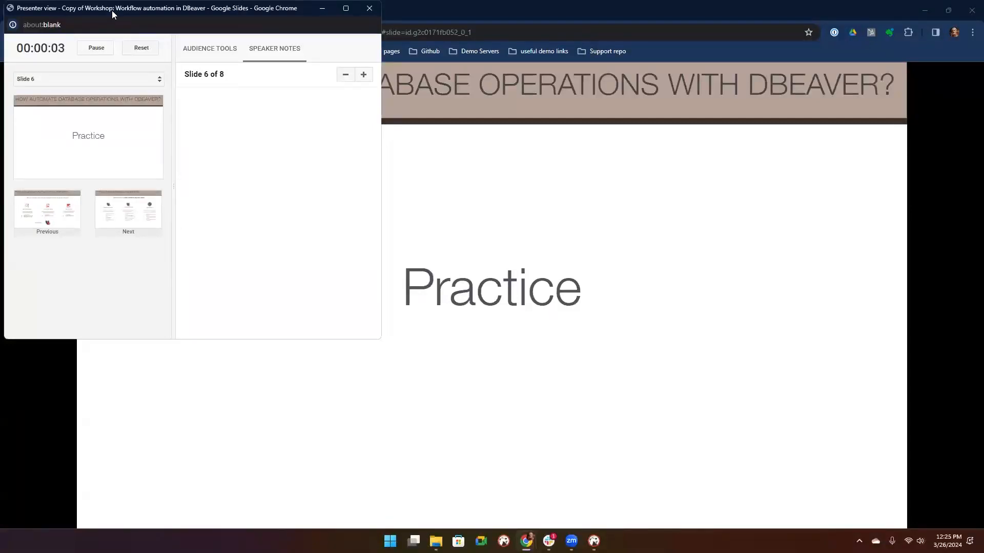
drag(112, 10, 591, 552)
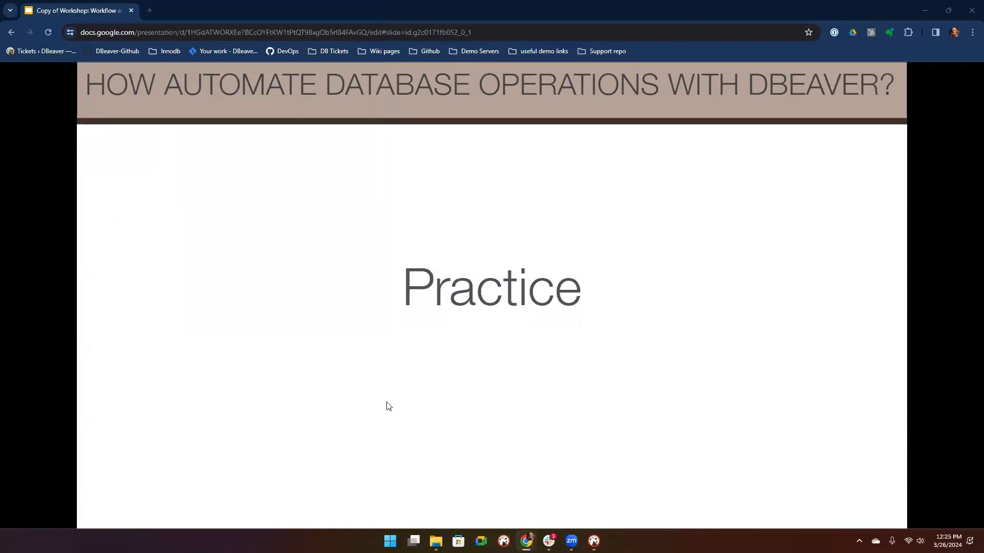